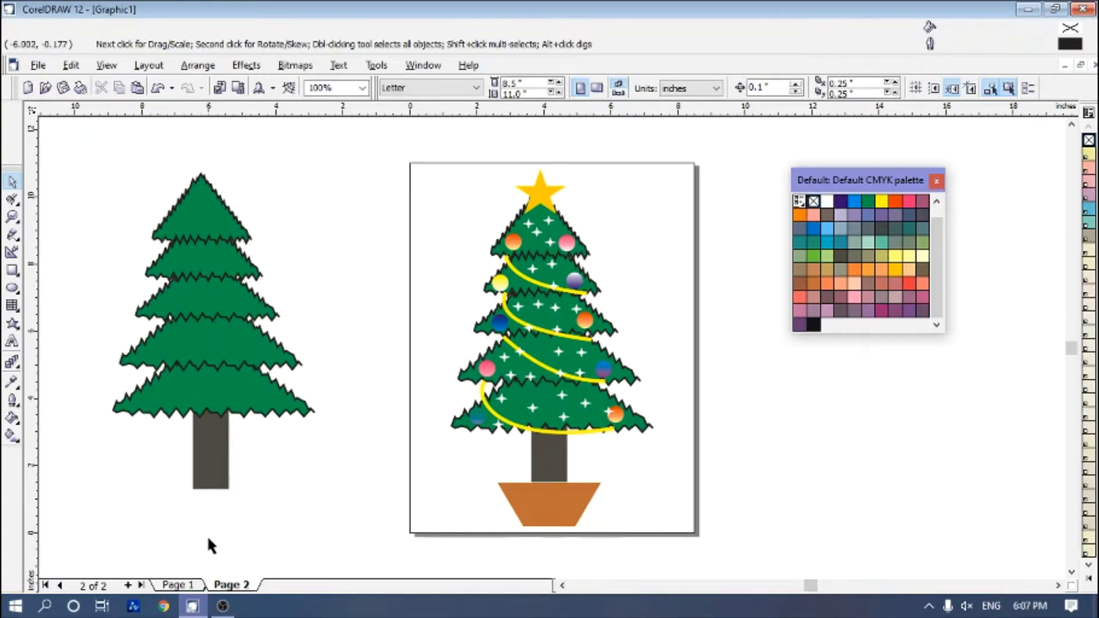
Add a third page and draw a rectangle about 8.5 by 11 inches covering the whole page
click(129, 586)
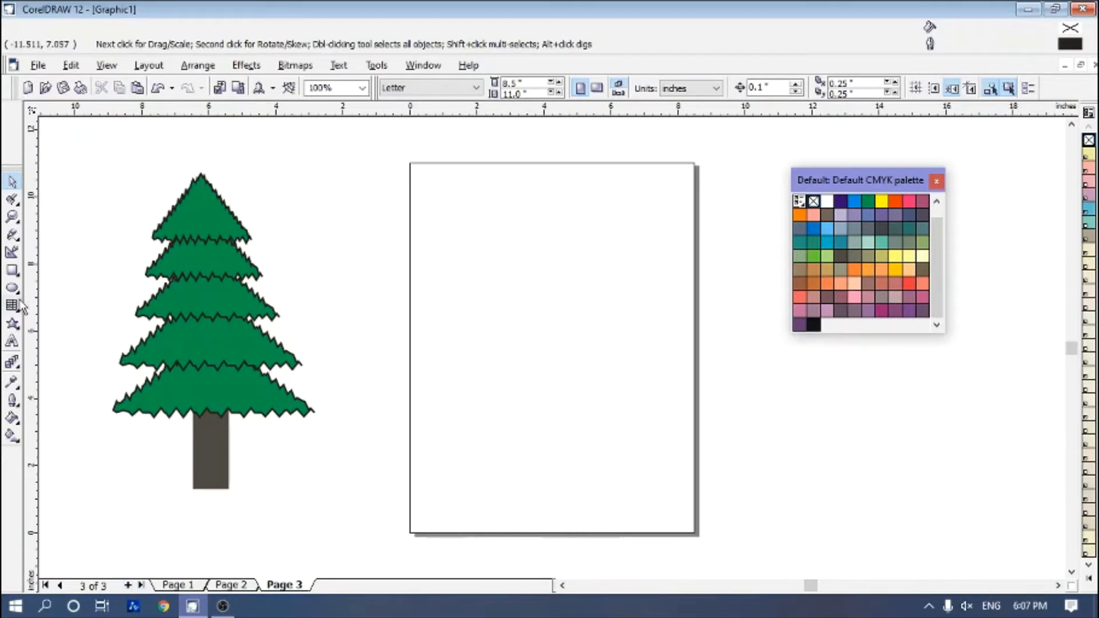
click(16, 275)
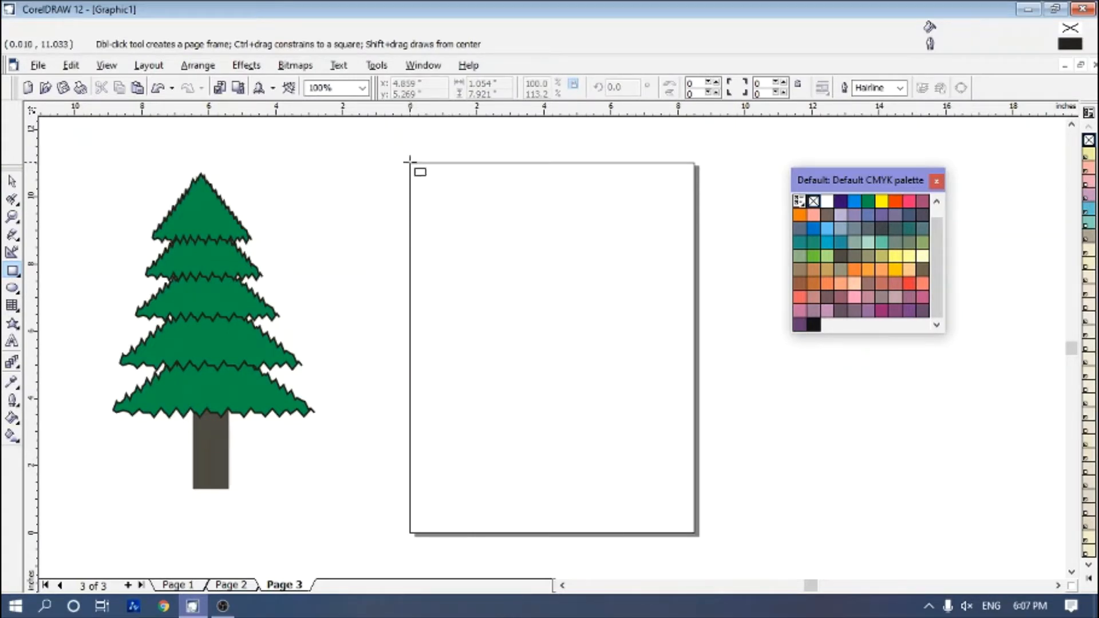
drag(410, 161, 696, 535)
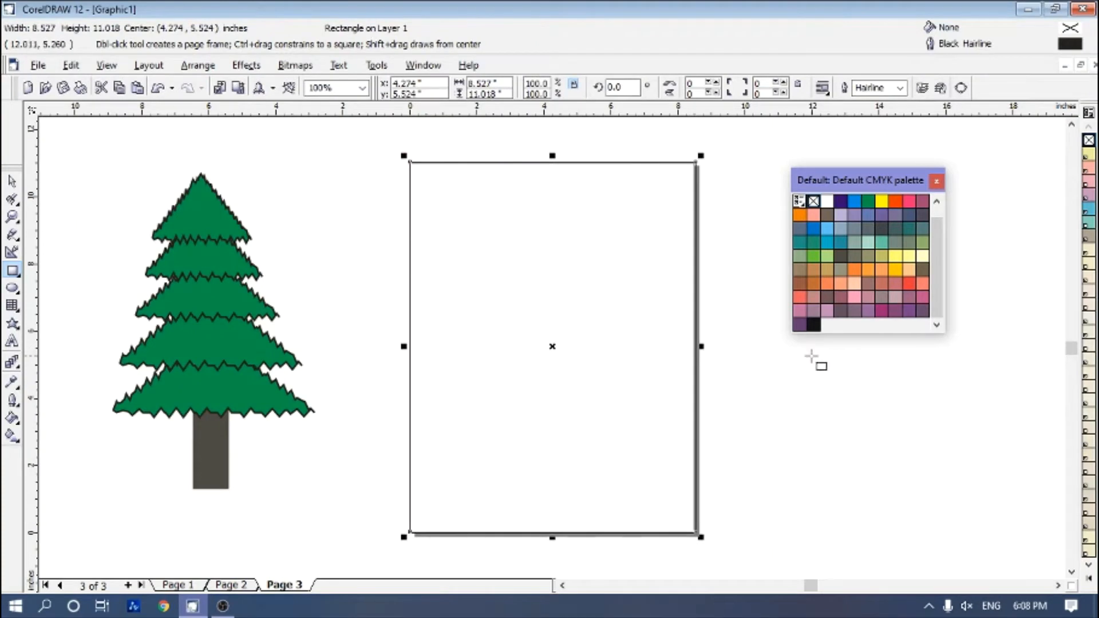
Give the page rectangle a linear fountain fill running down from blue to light gray, with the midpoint at 38%
click(12, 436)
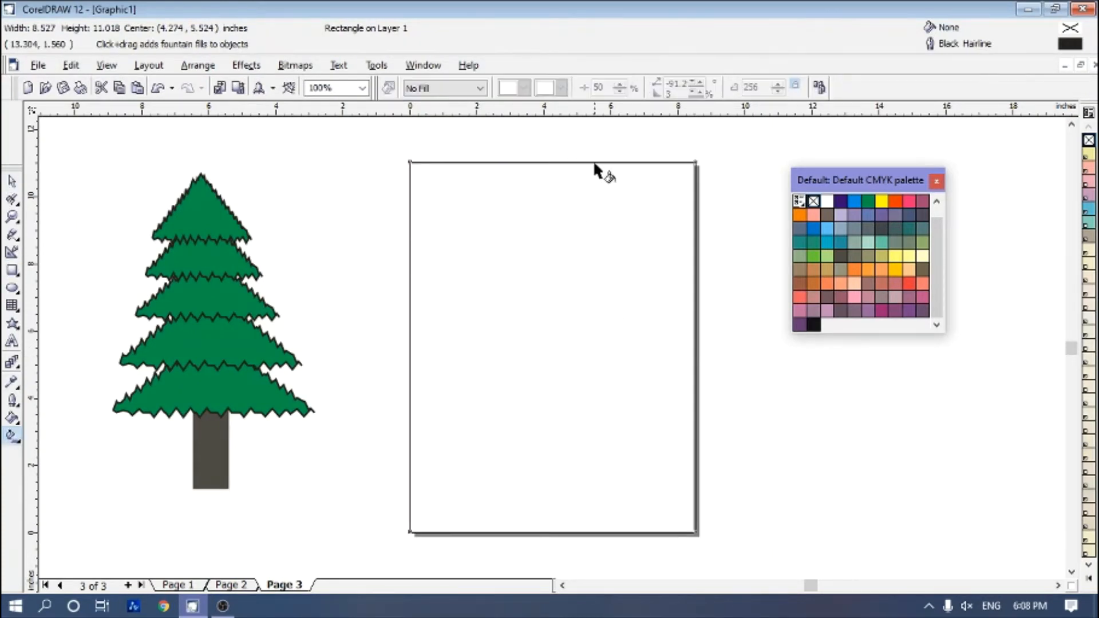
drag(564, 166, 549, 522)
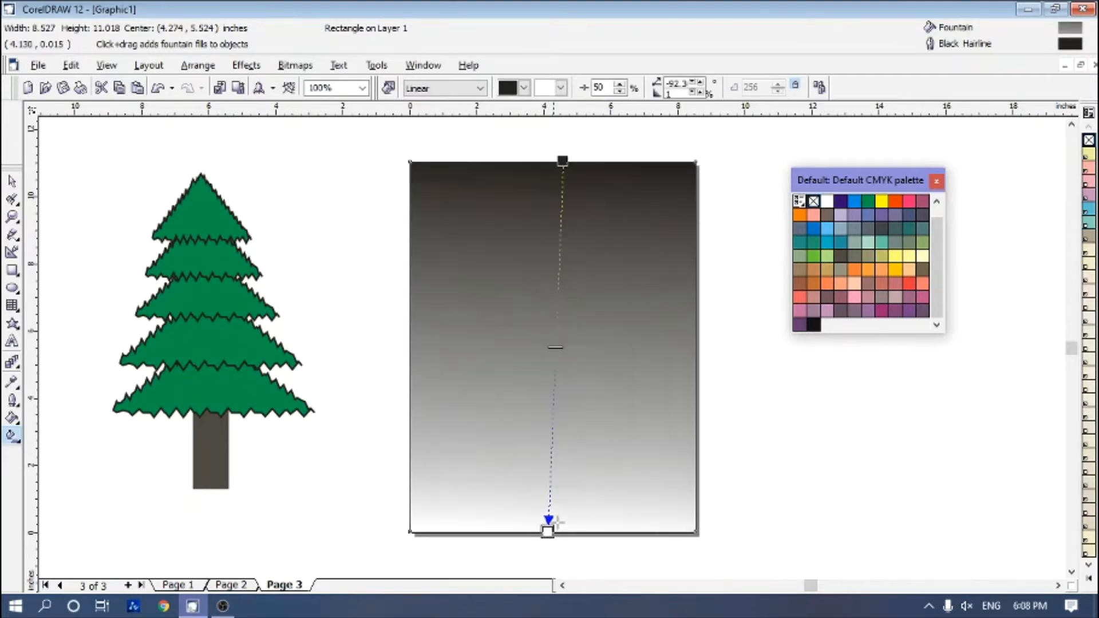
click(812, 245)
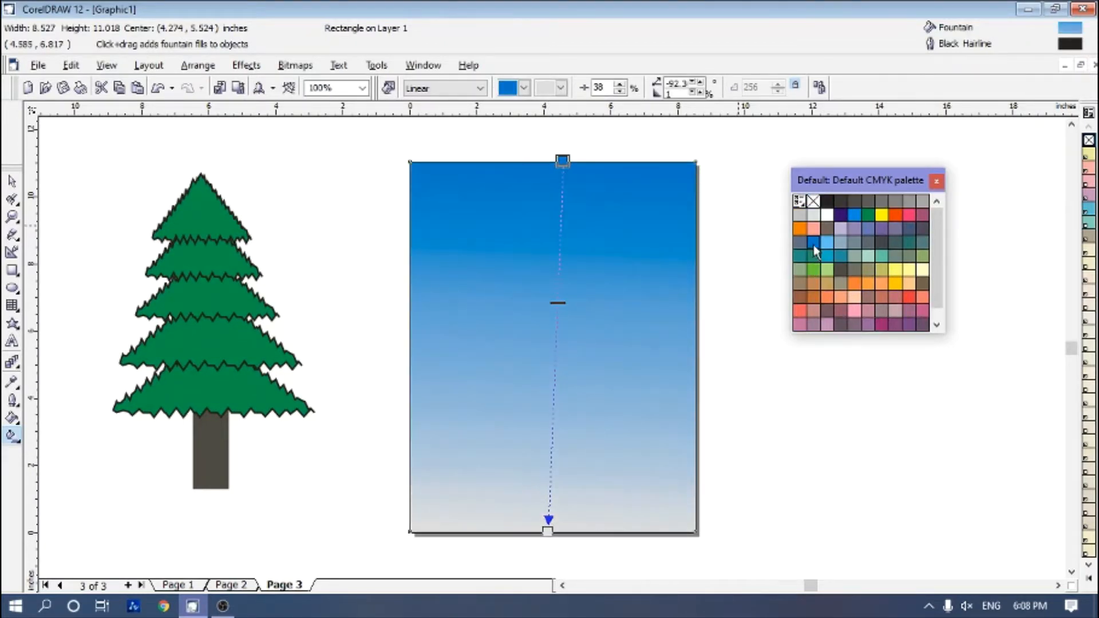
click(12, 182)
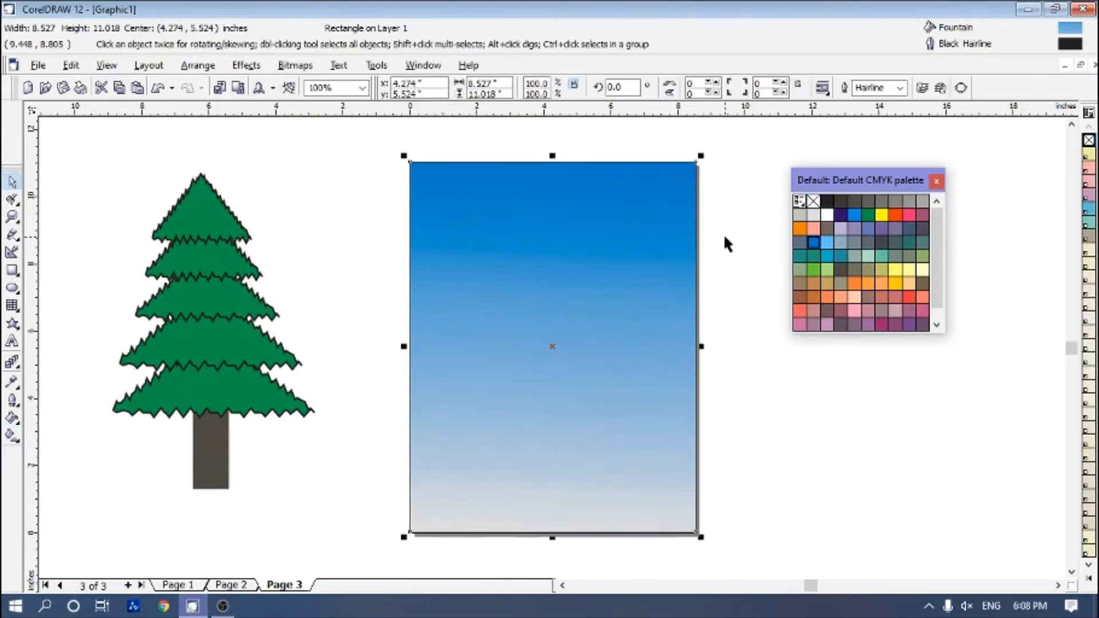
click(334, 202)
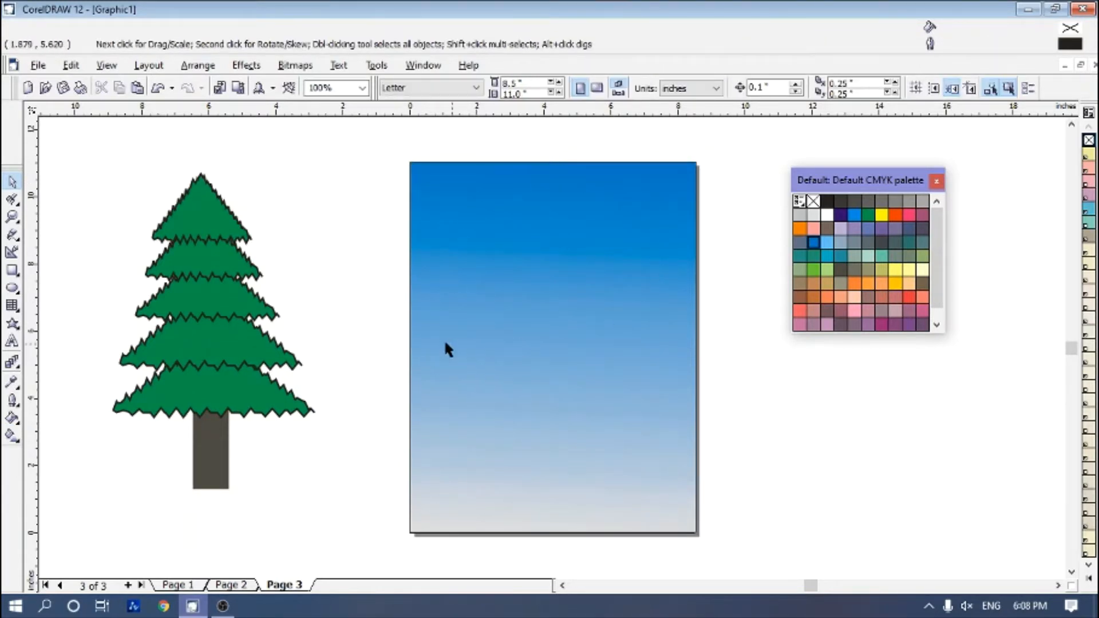
Draw a full ellipse about 3.7 by 3.5 inches over the upper part of the blue sky
click(12, 288)
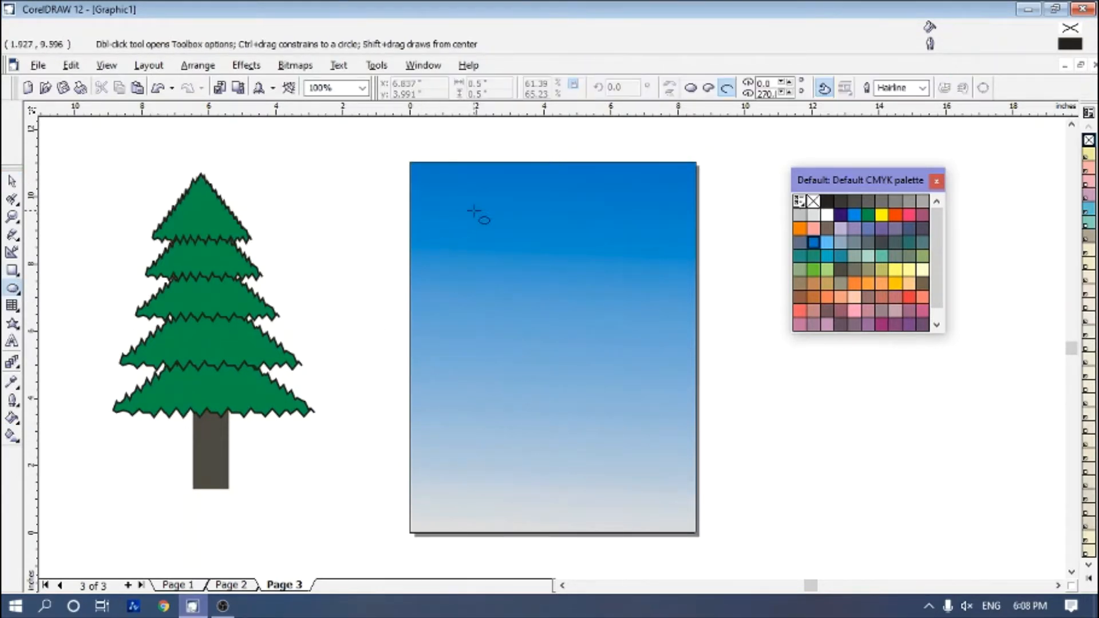
drag(511, 245, 585, 315)
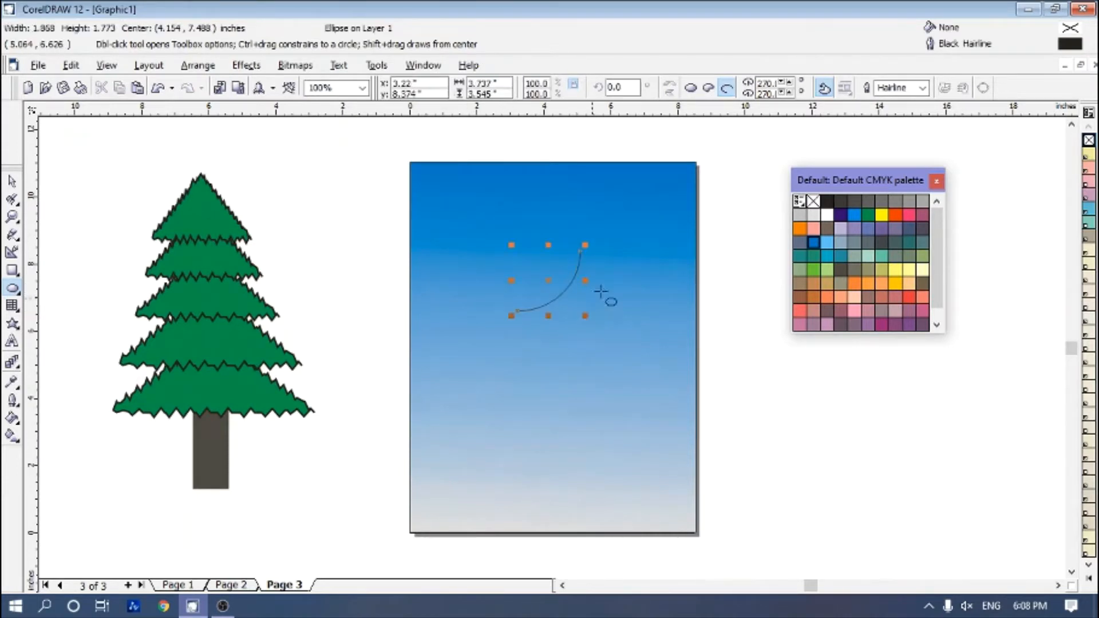
click(690, 89)
click(12, 181)
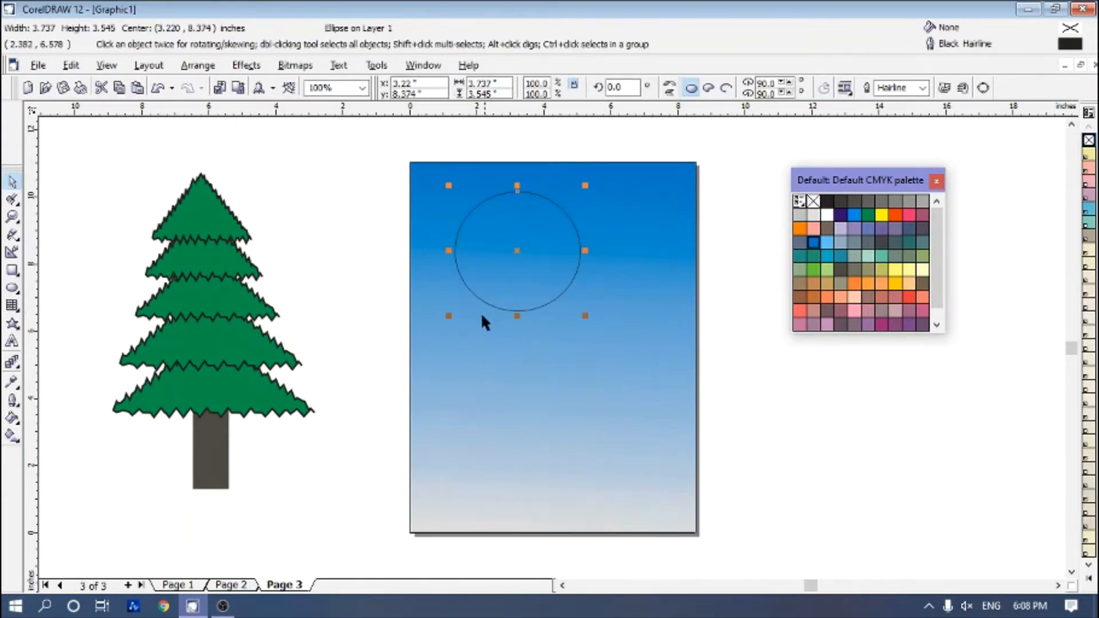
Set the ellipse's size to 4.5 by 4.5 inches and nudge it 0.2 inch right and 0.2 inch down
drag(491, 84, 481, 84)
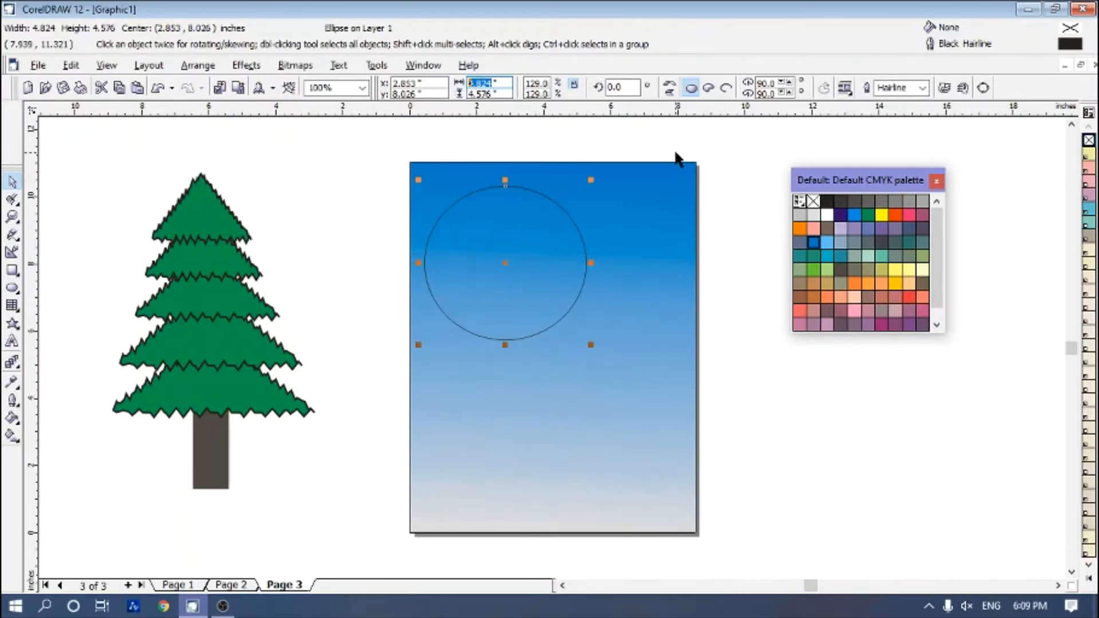
text(4.)
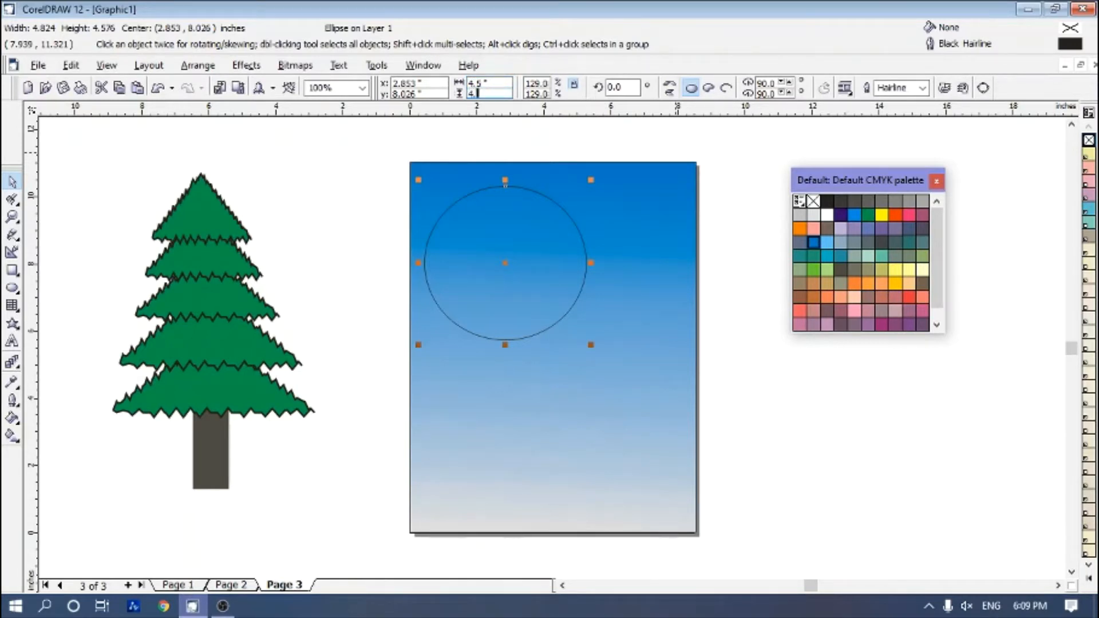
key(Return)
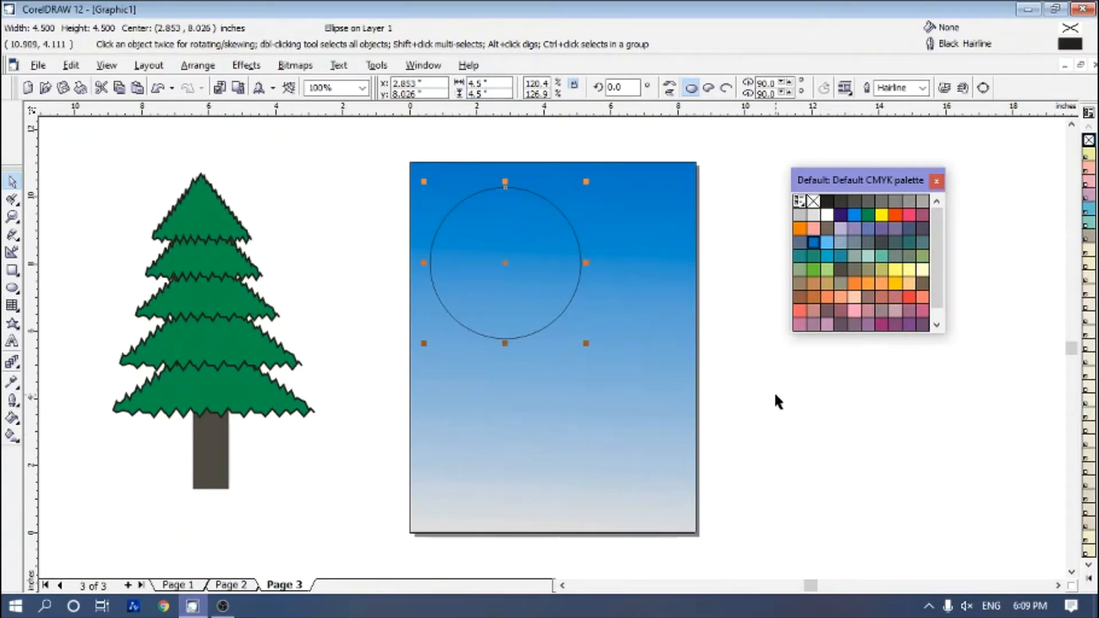
key(Right)
key(Right)
key(Down)
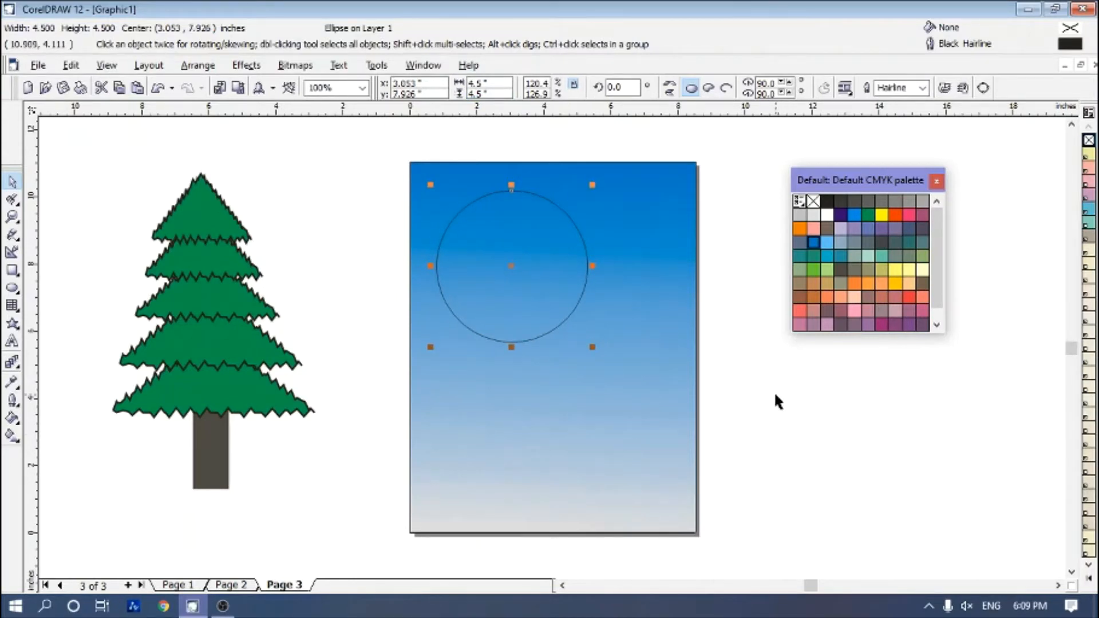
key(Down)
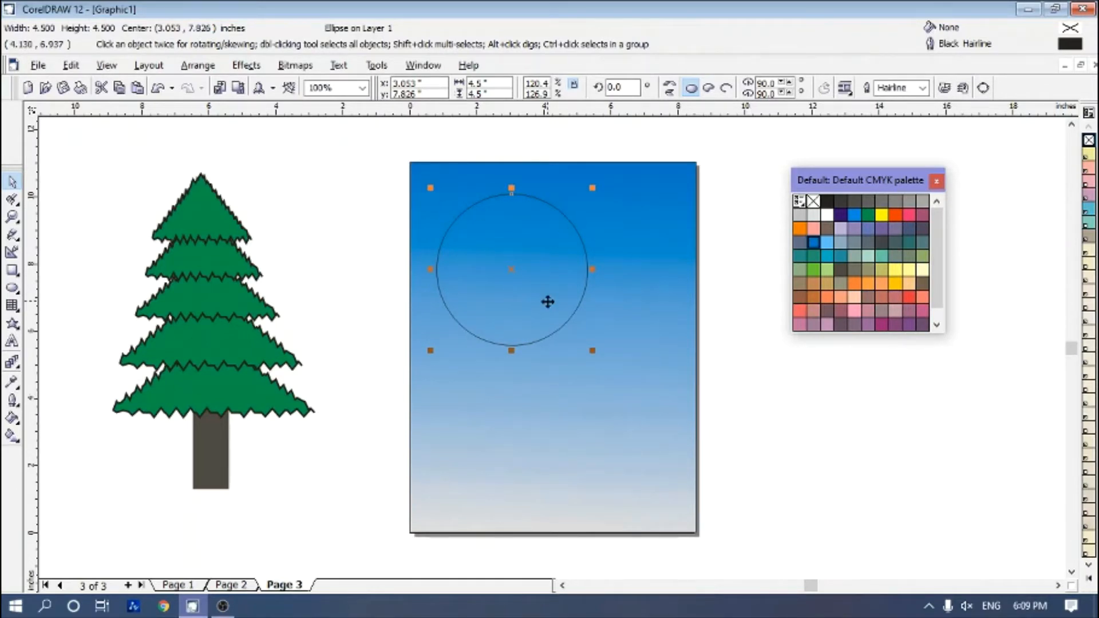
Apply a 5 by 5 mesh fill to the circle and color its uppermost node white
click(20, 444)
click(65, 447)
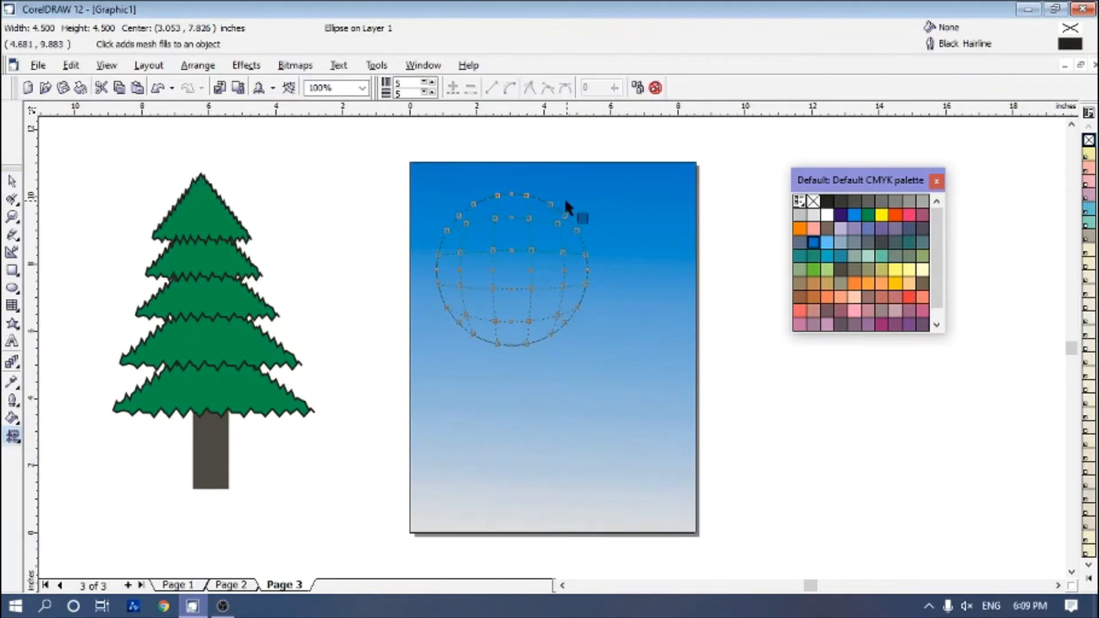
click(524, 194)
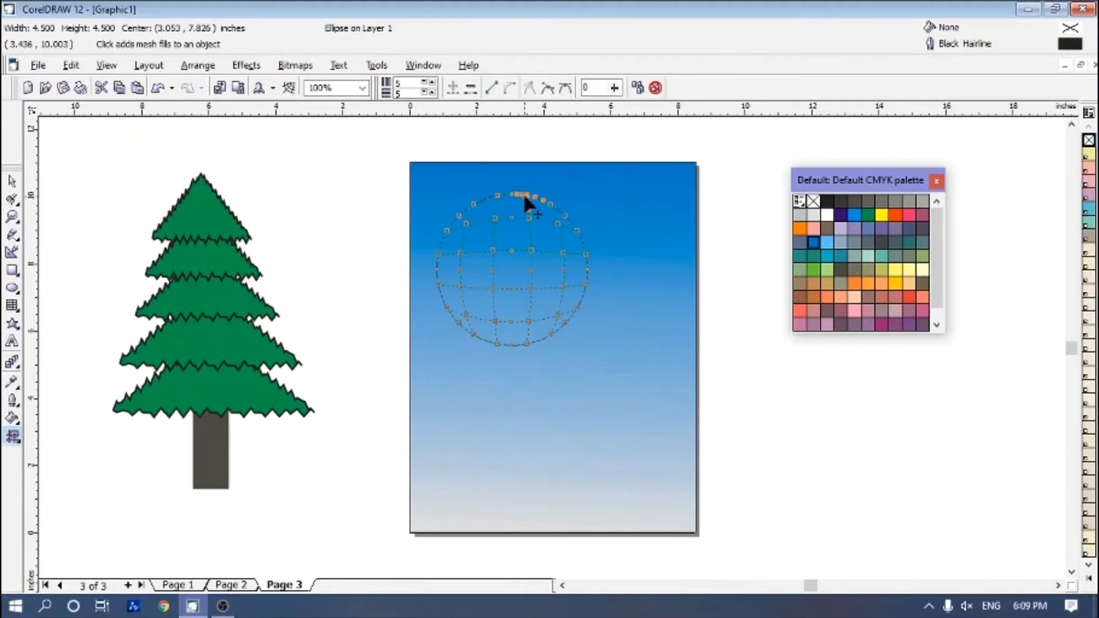
click(826, 216)
Shade four inner mesh nodes of the moon gray, the lower central one darker and the left, right and upper ones light gray
click(460, 252)
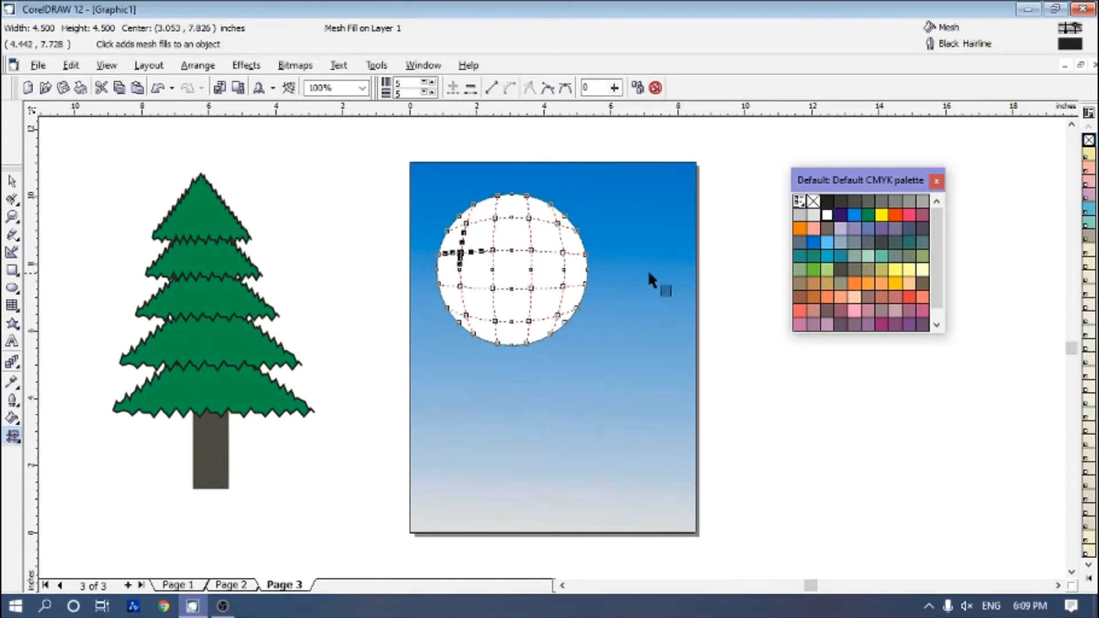
click(813, 215)
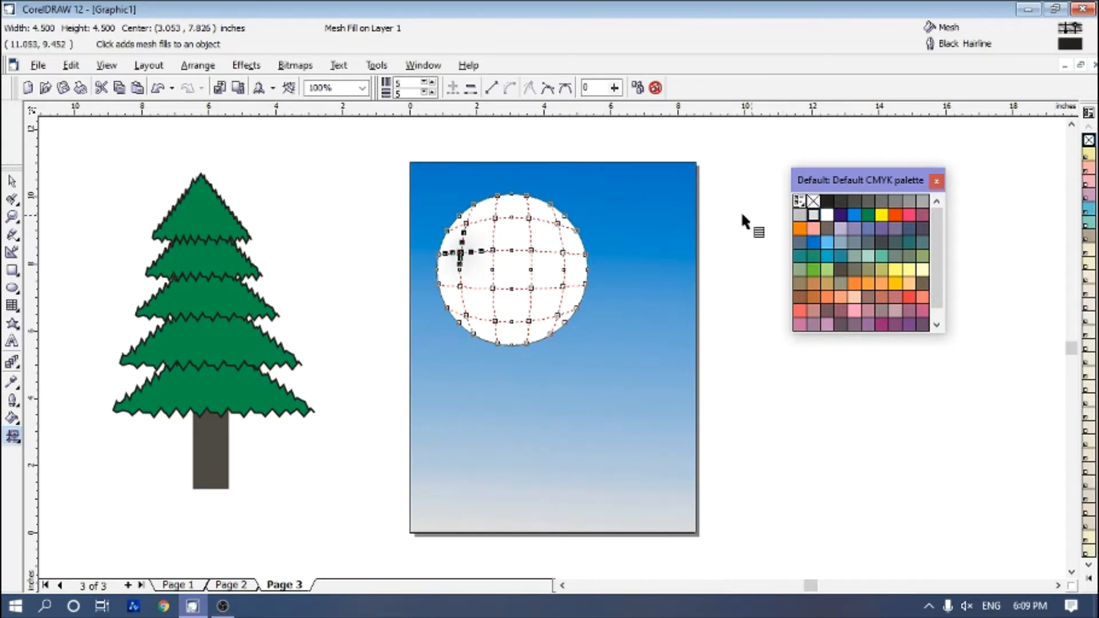
click(491, 288)
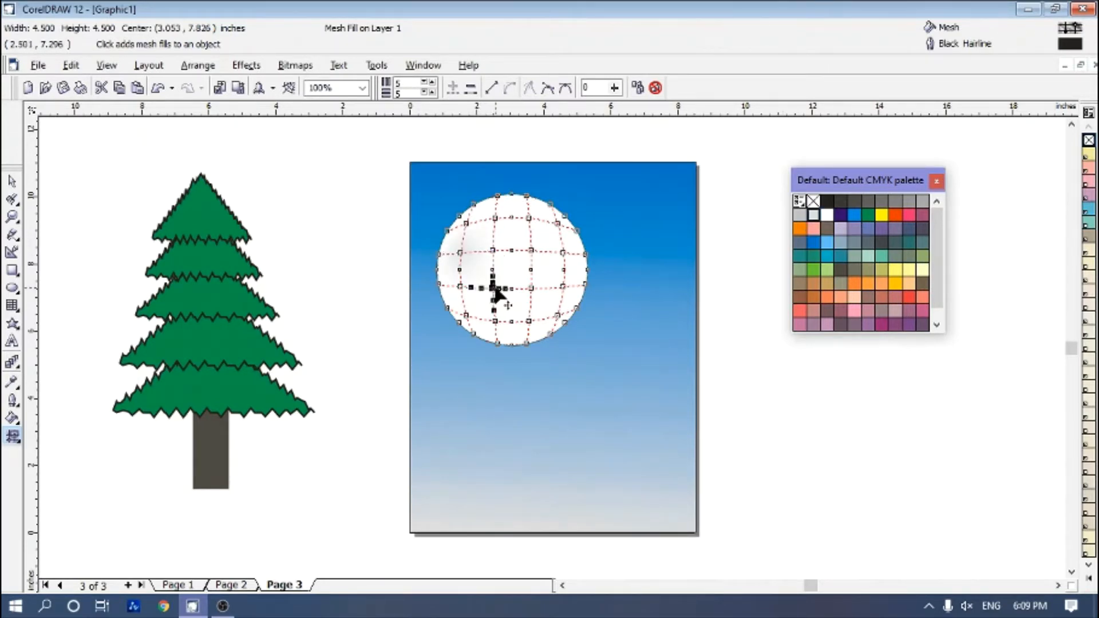
click(798, 214)
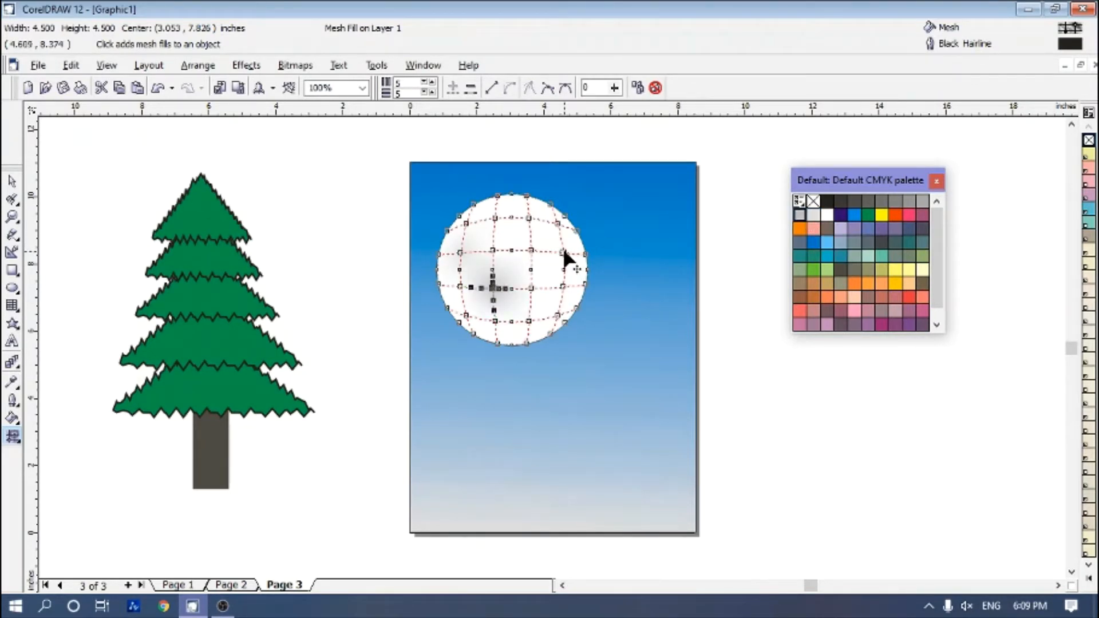
click(564, 253)
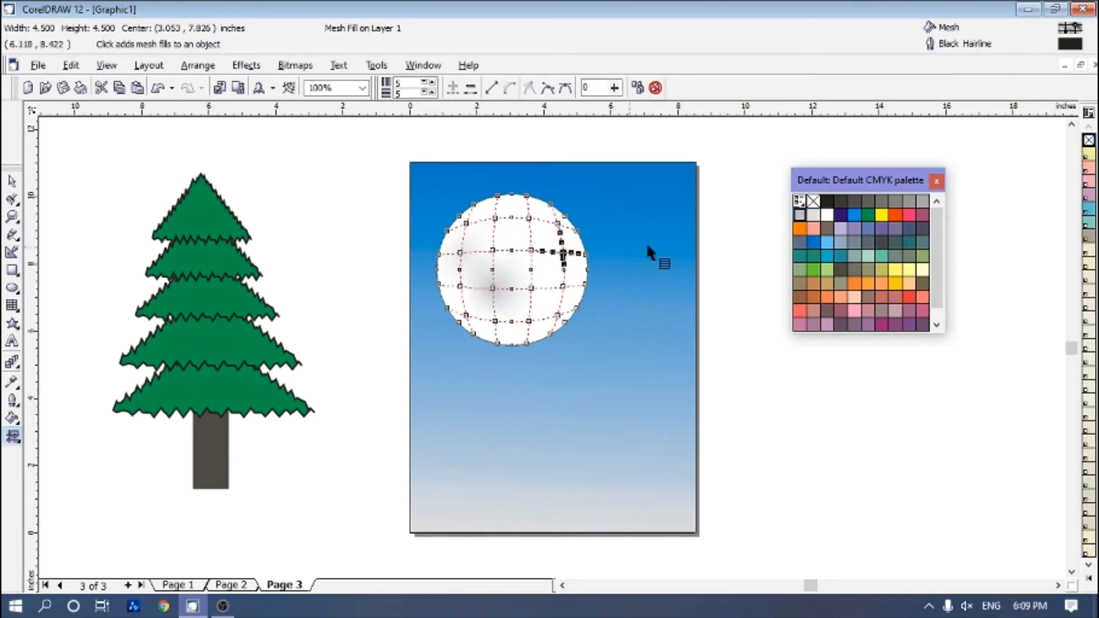
click(813, 215)
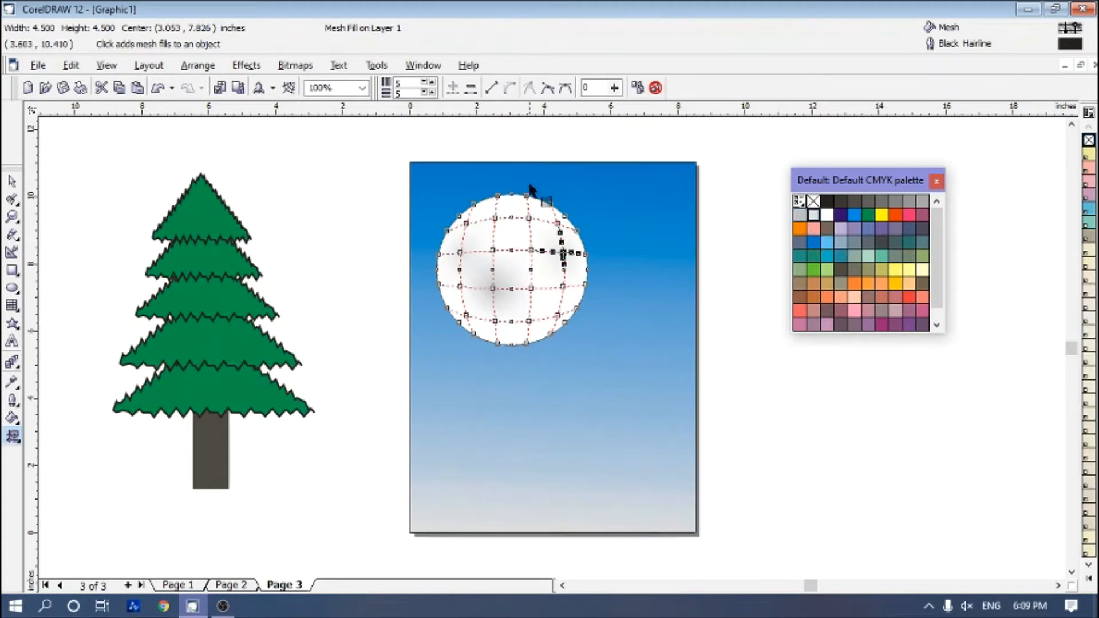
click(528, 218)
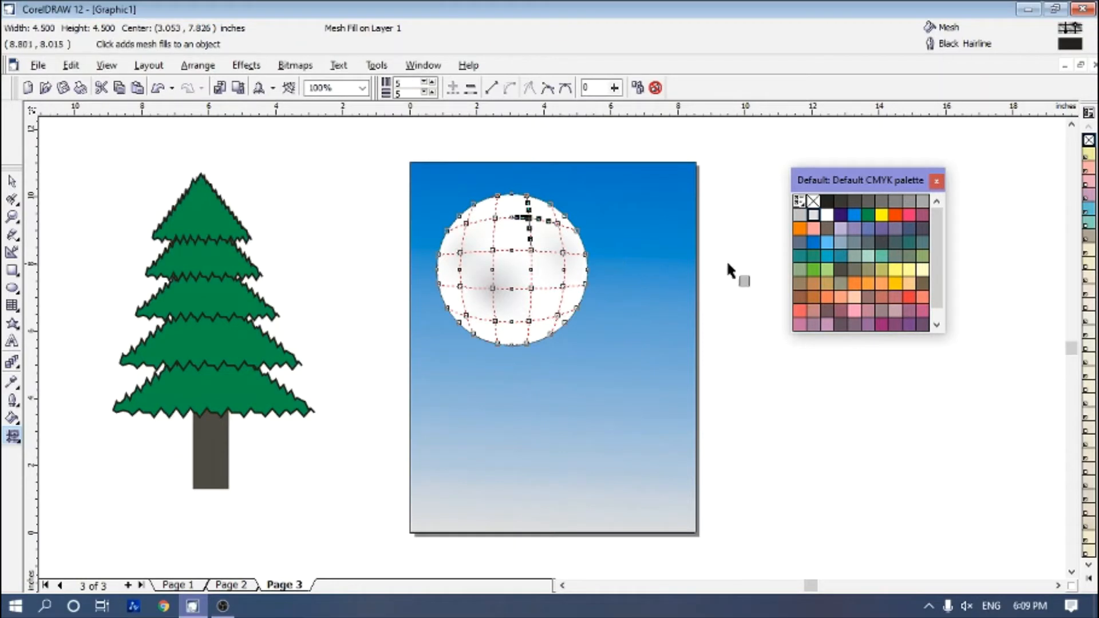
click(799, 217)
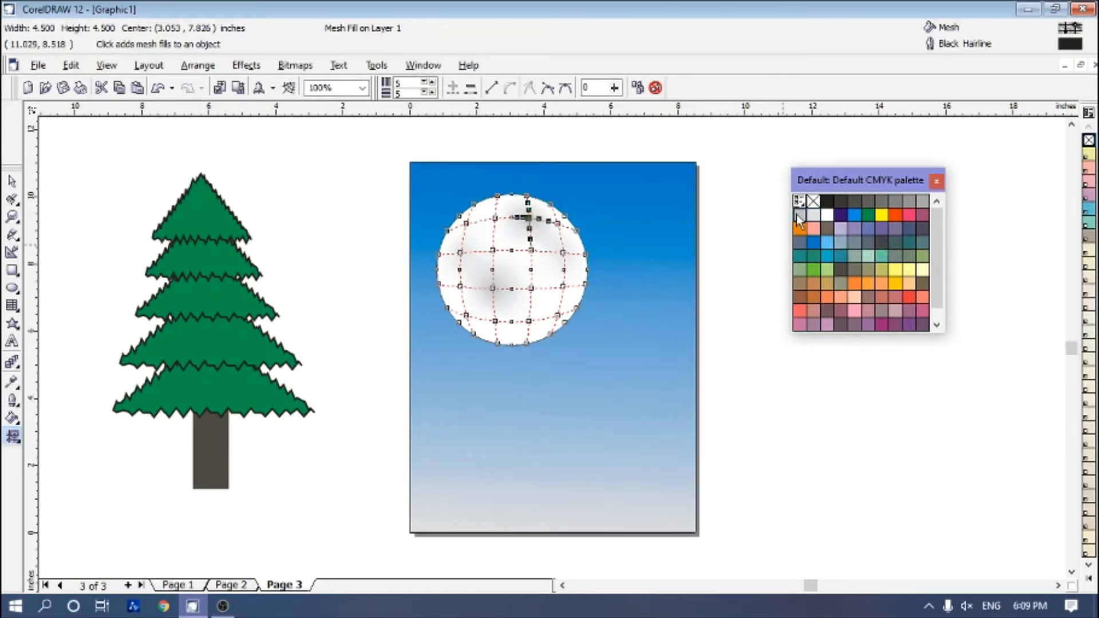
click(819, 214)
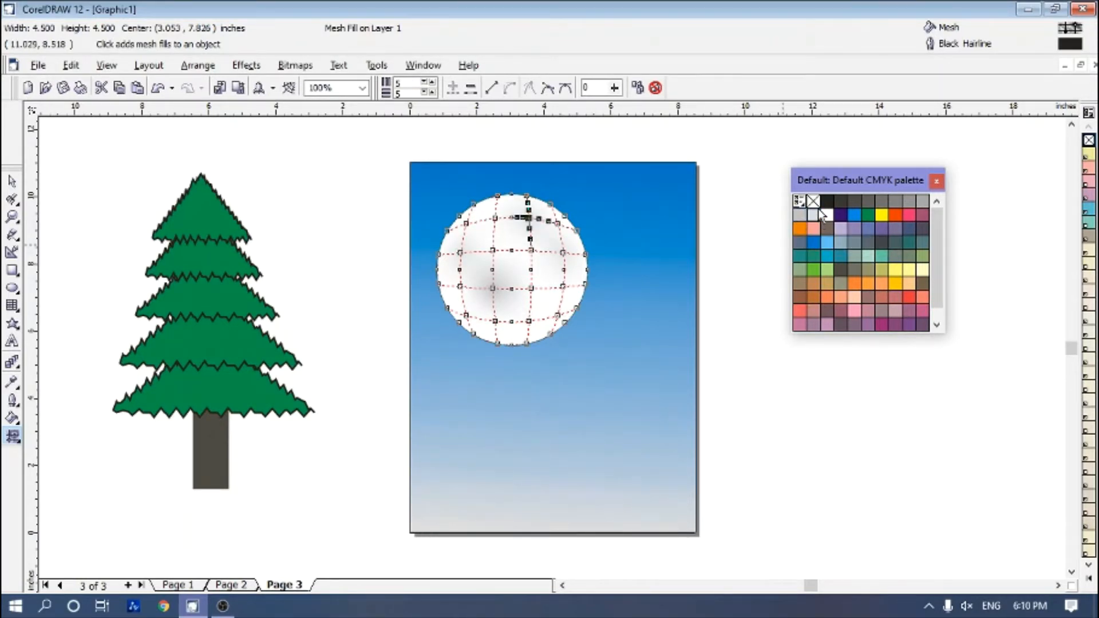
Remove the outline from the moon and deselect it
click(12, 182)
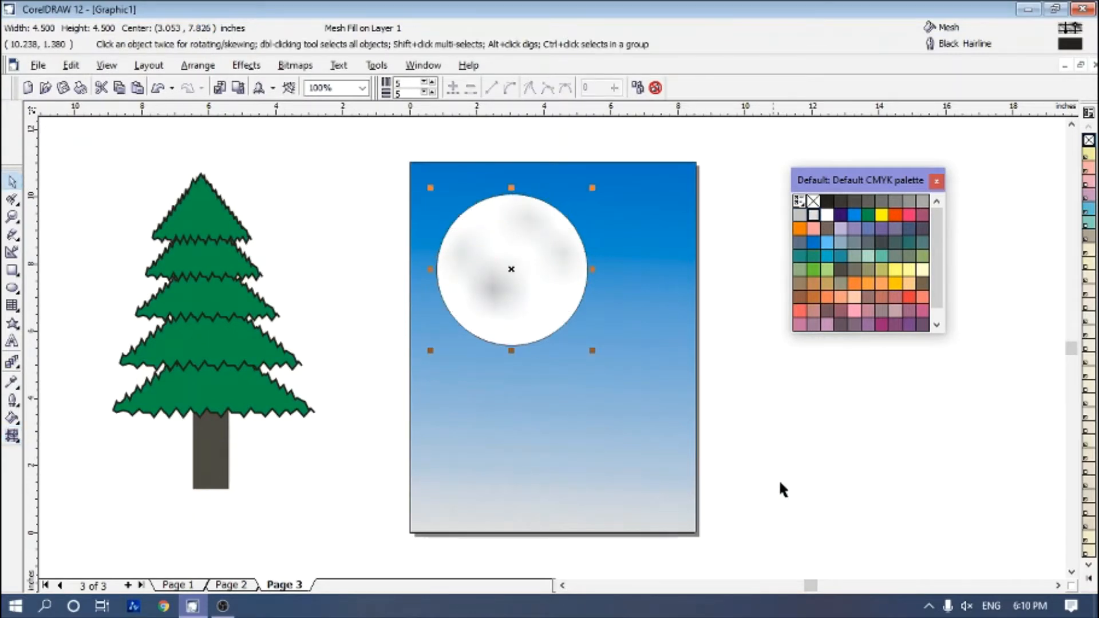
right_click(813, 201)
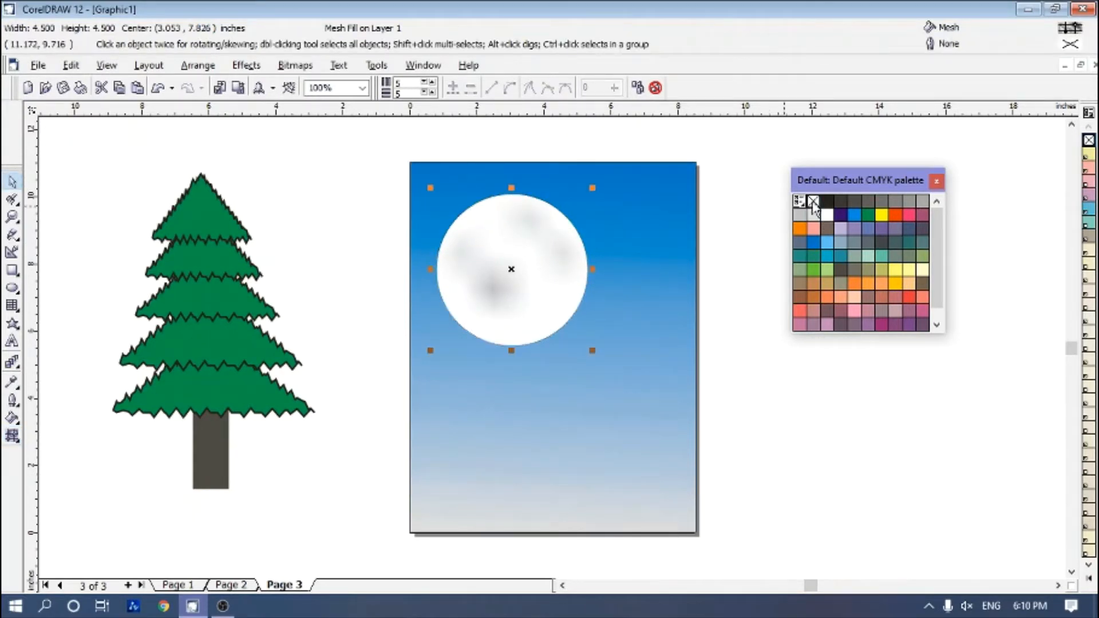
click(847, 464)
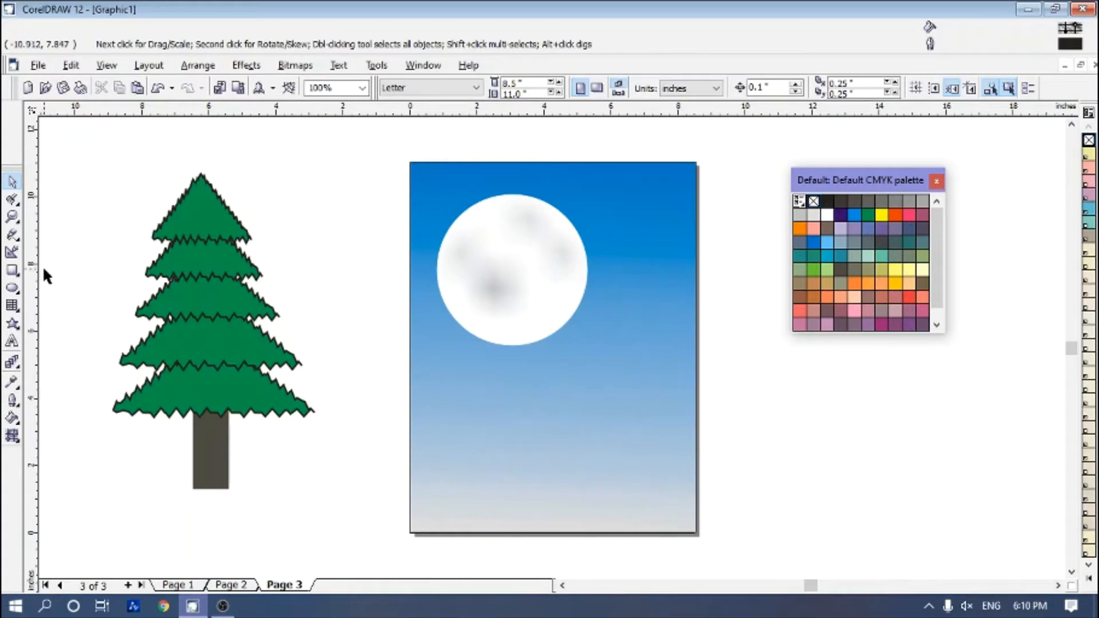
Draw a three-node Bezier hill curve about 8.5 by 2.2 inches across the lower part of the page, from edge to edge
click(17, 240)
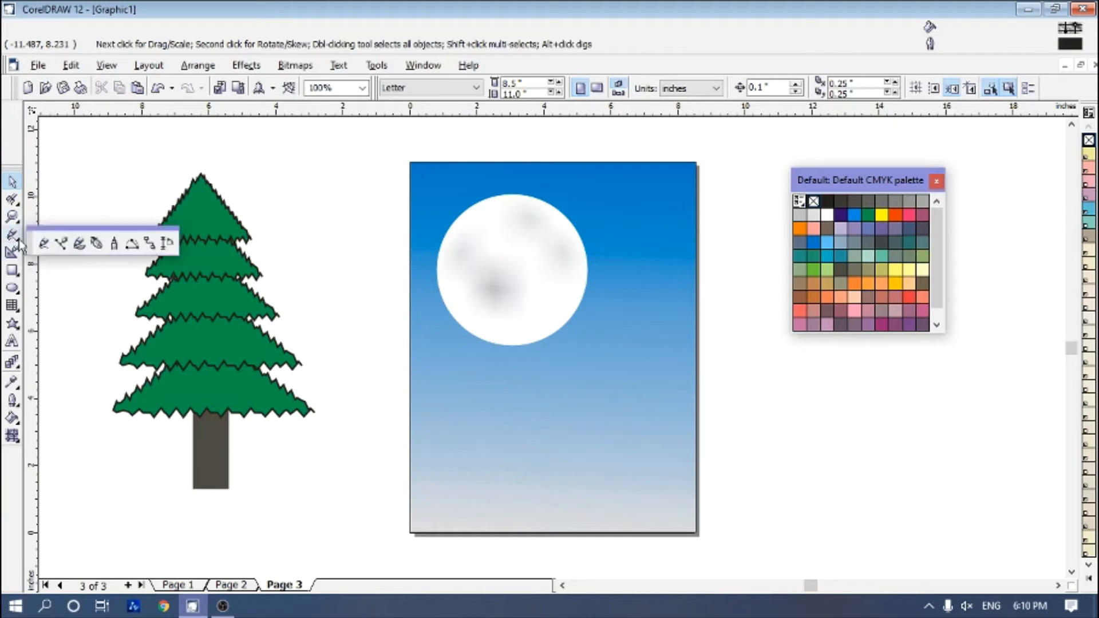
click(62, 245)
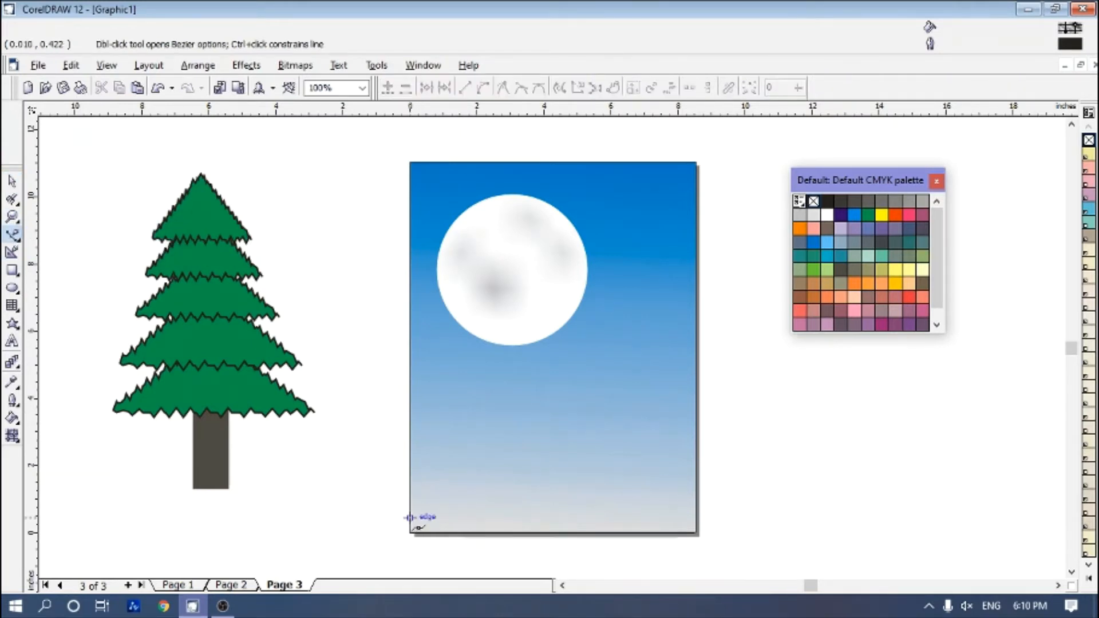
drag(409, 517, 500, 489)
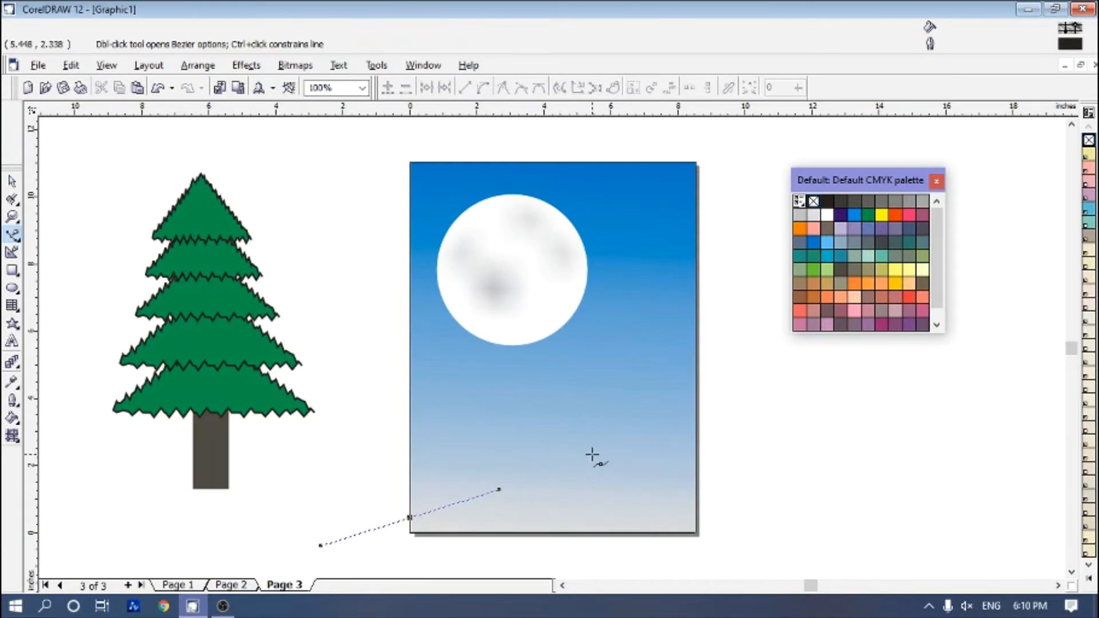
drag(592, 454, 650, 487)
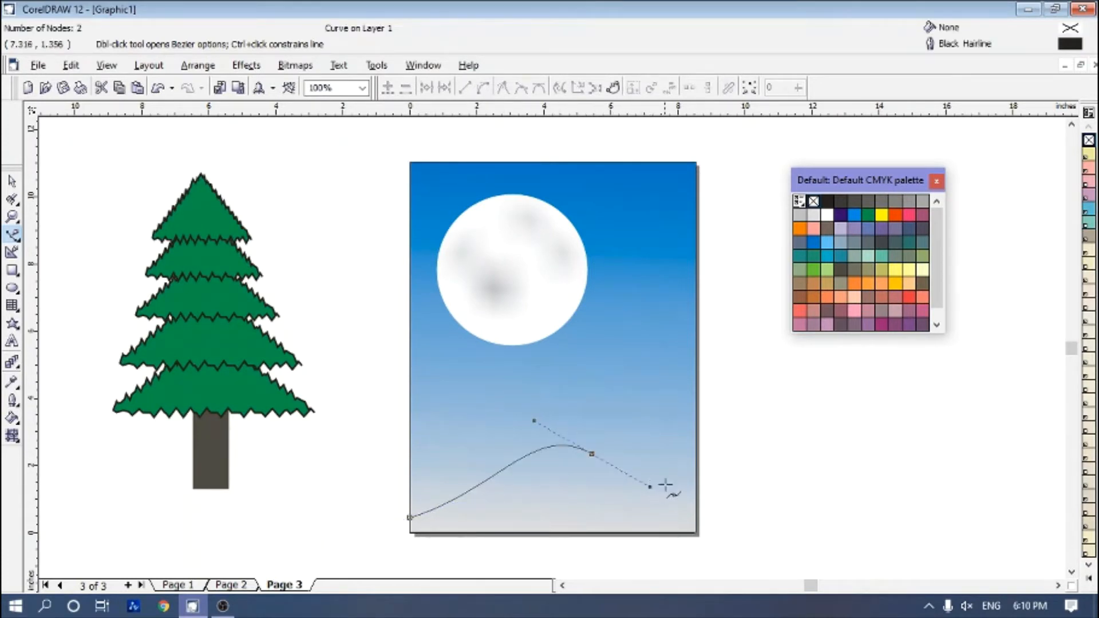
click(695, 487)
click(13, 182)
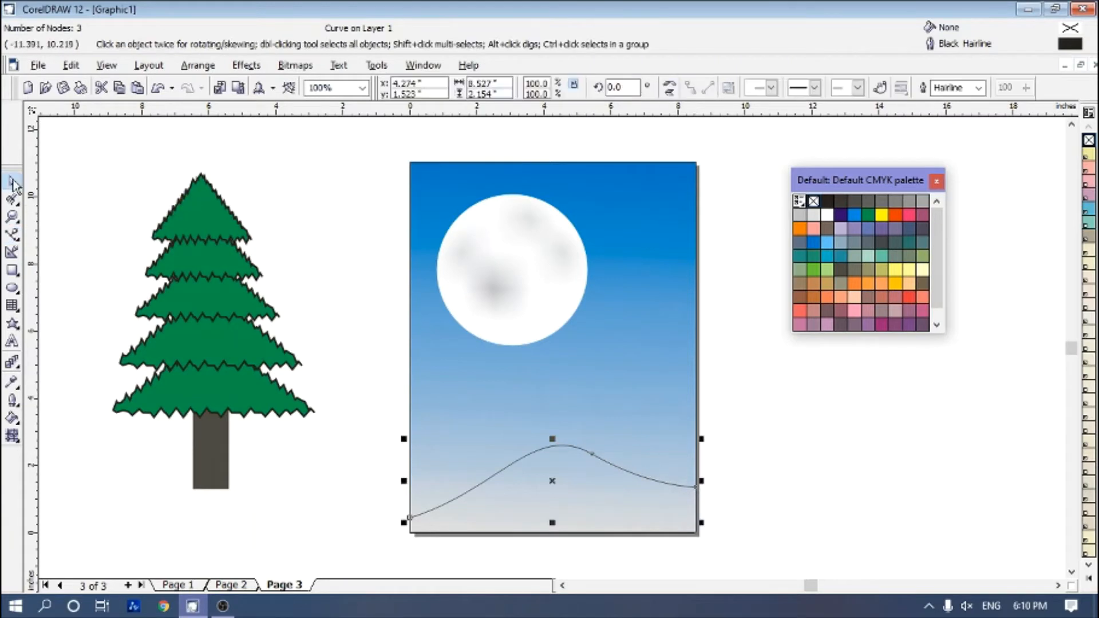
Give the wide hill curve an 8 pt outline in 10% Black and deselect it
click(979, 91)
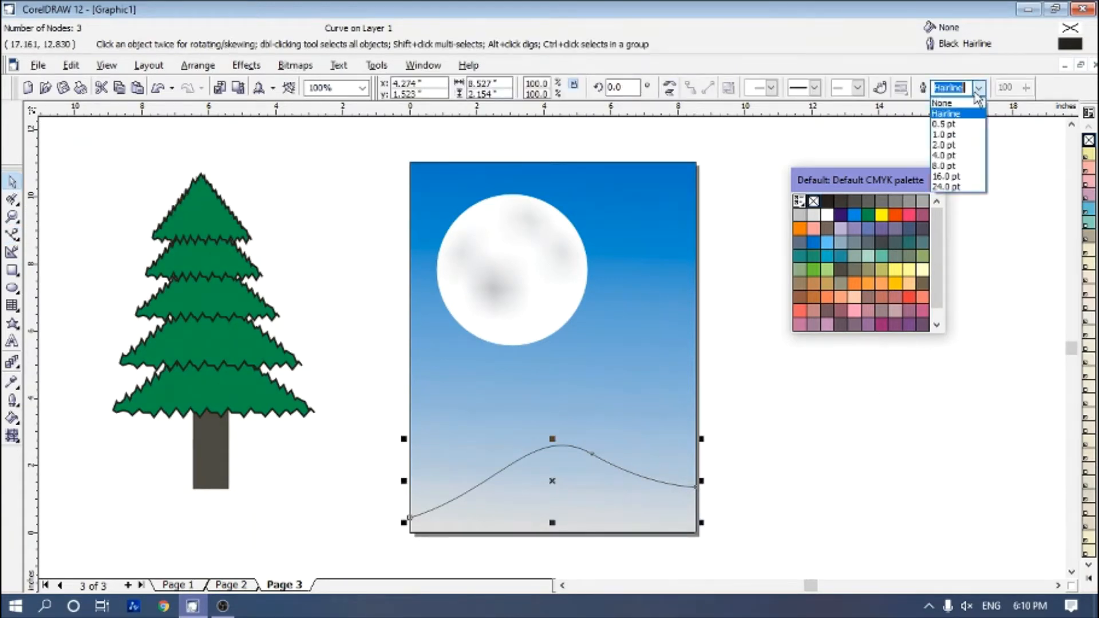
click(954, 156)
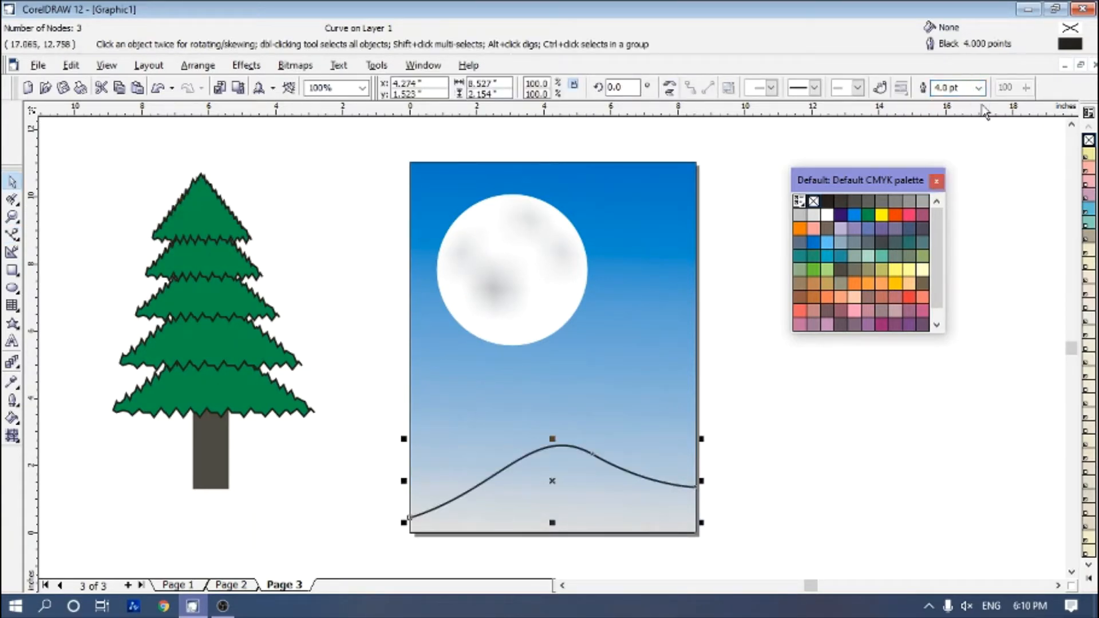
click(979, 88)
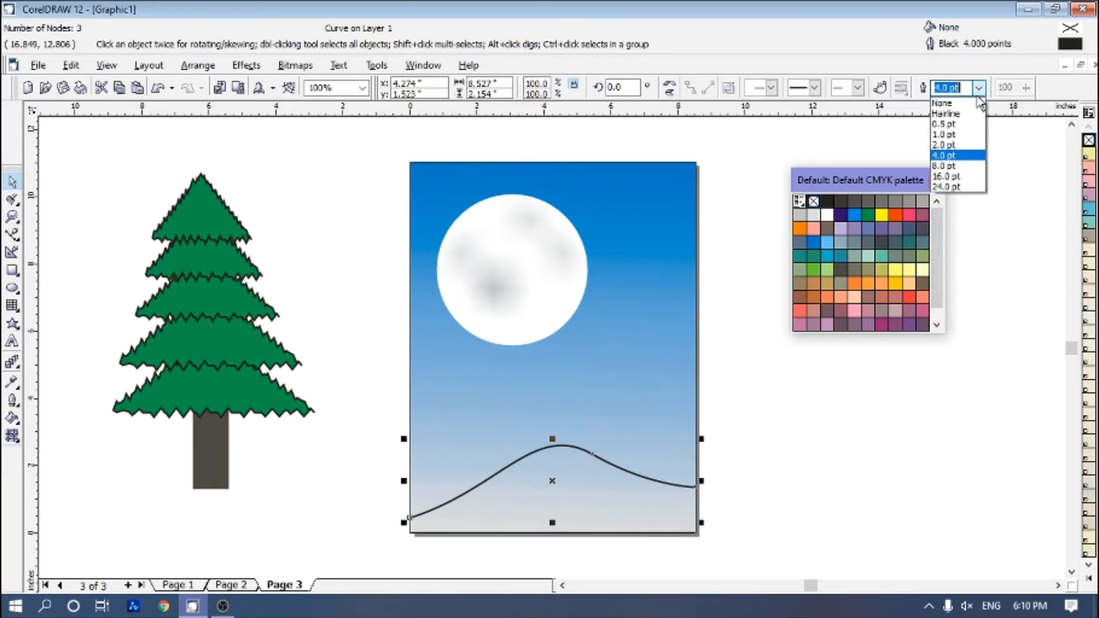
click(948, 163)
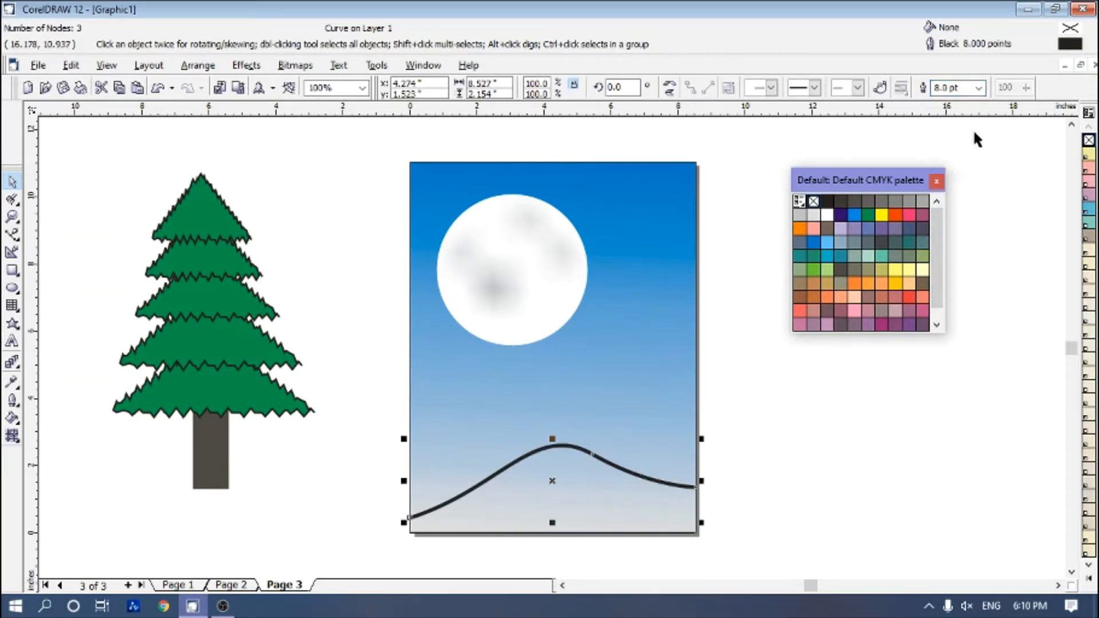
click(980, 88)
click(980, 89)
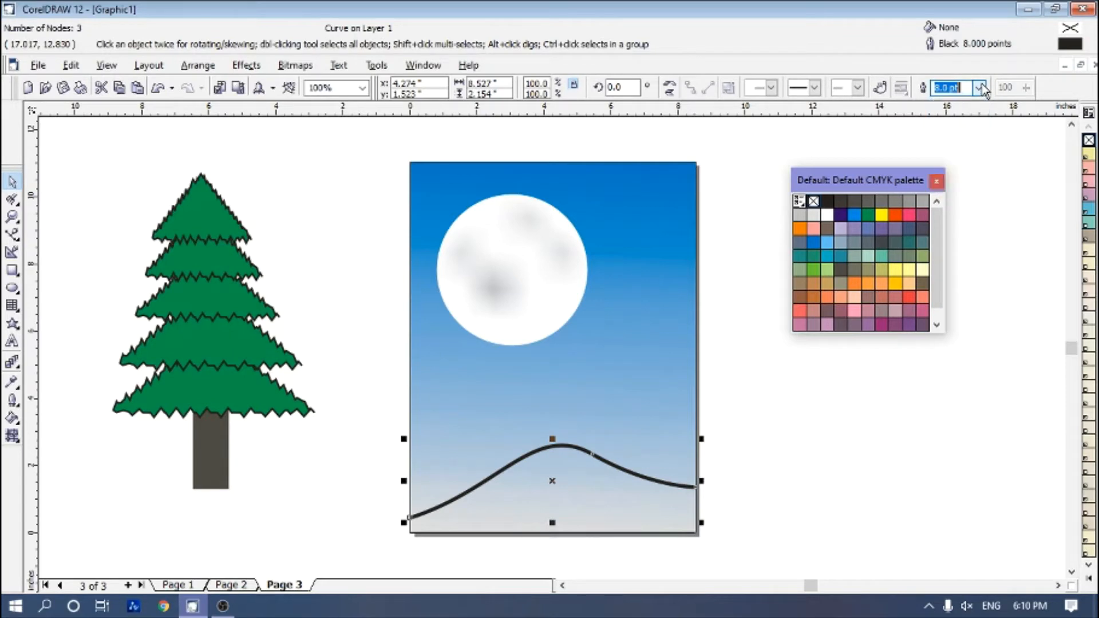
right_click(813, 214)
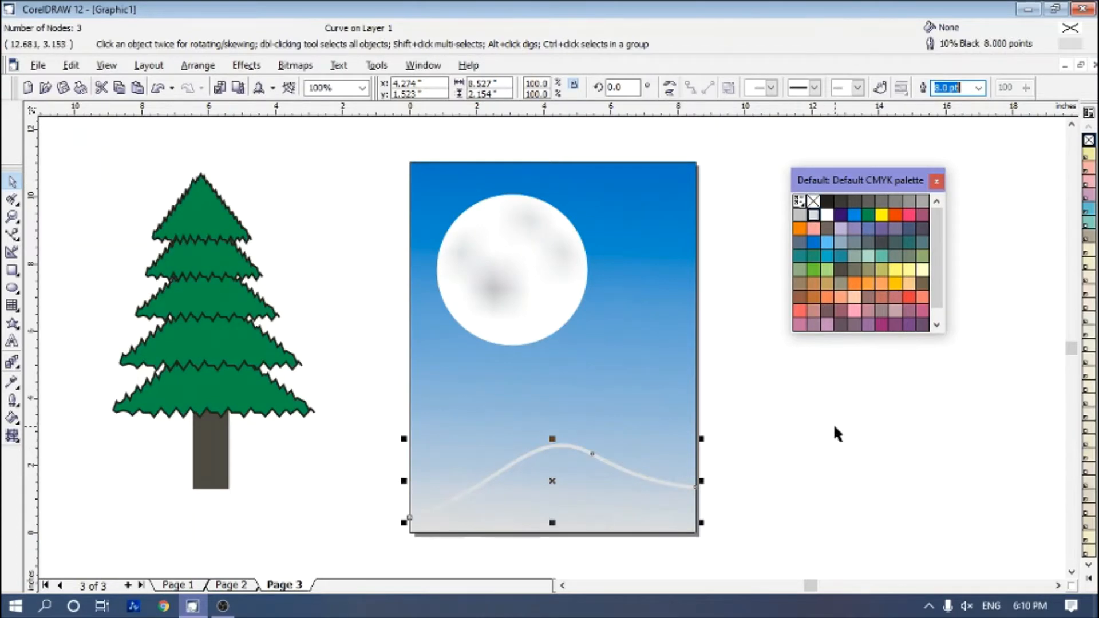
click(760, 478)
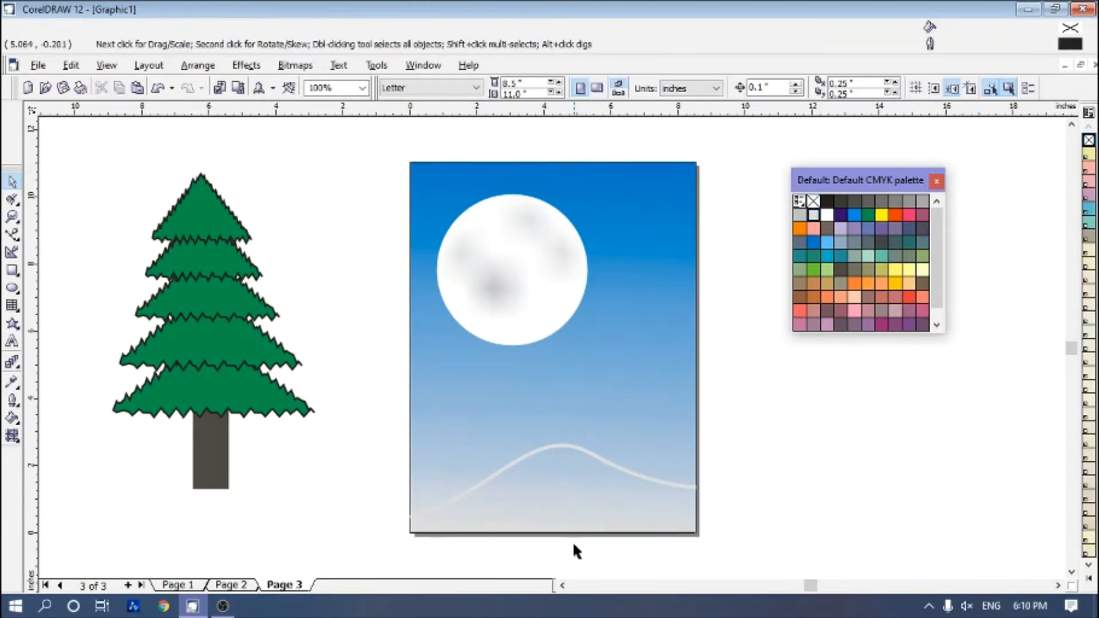
Draw an arched two-node Bezier hill about 4.1 by 0.7 inches from the page's left edge to the first hill's crest
key(F5)
click(409, 440)
click(545, 447)
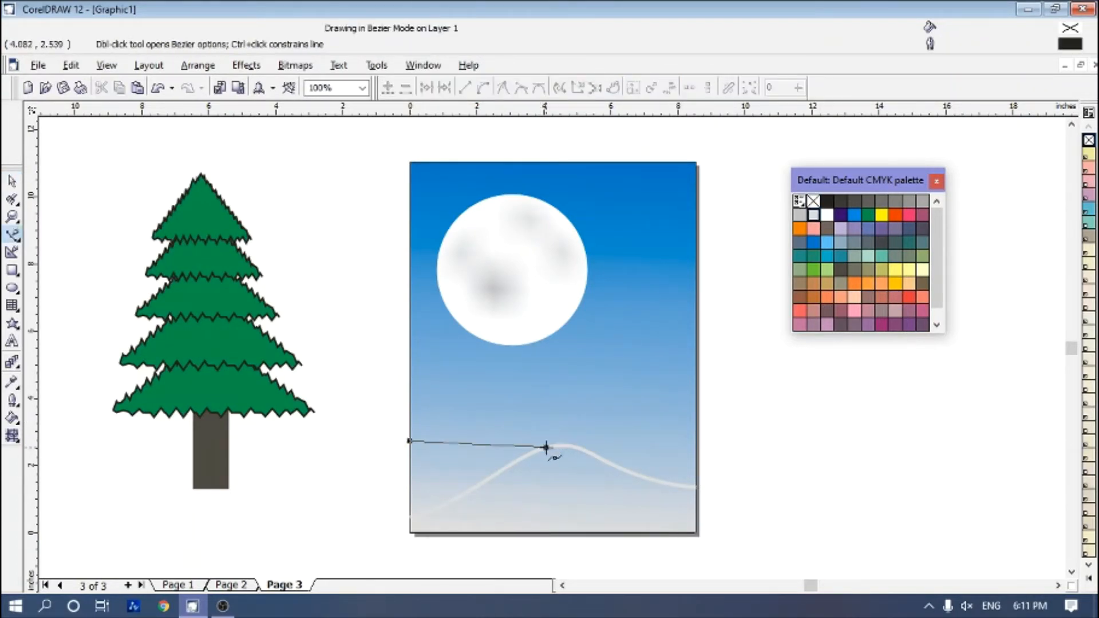
drag(546, 447, 602, 498)
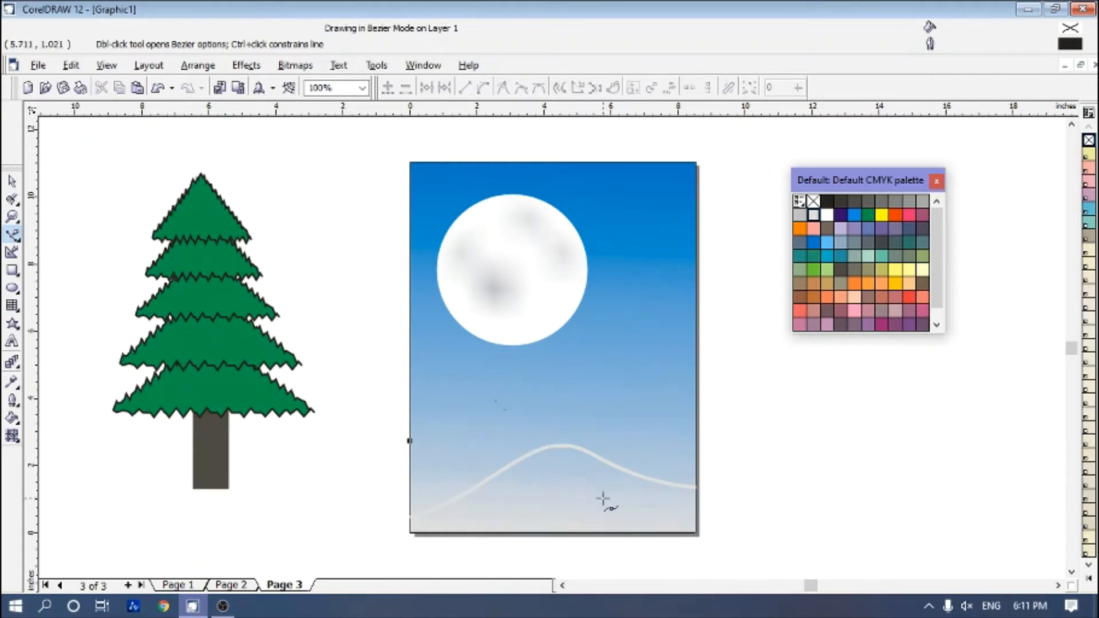
key(space)
Set the left hill arc's outline to 8 pt in 10% Black and deselect it
click(979, 88)
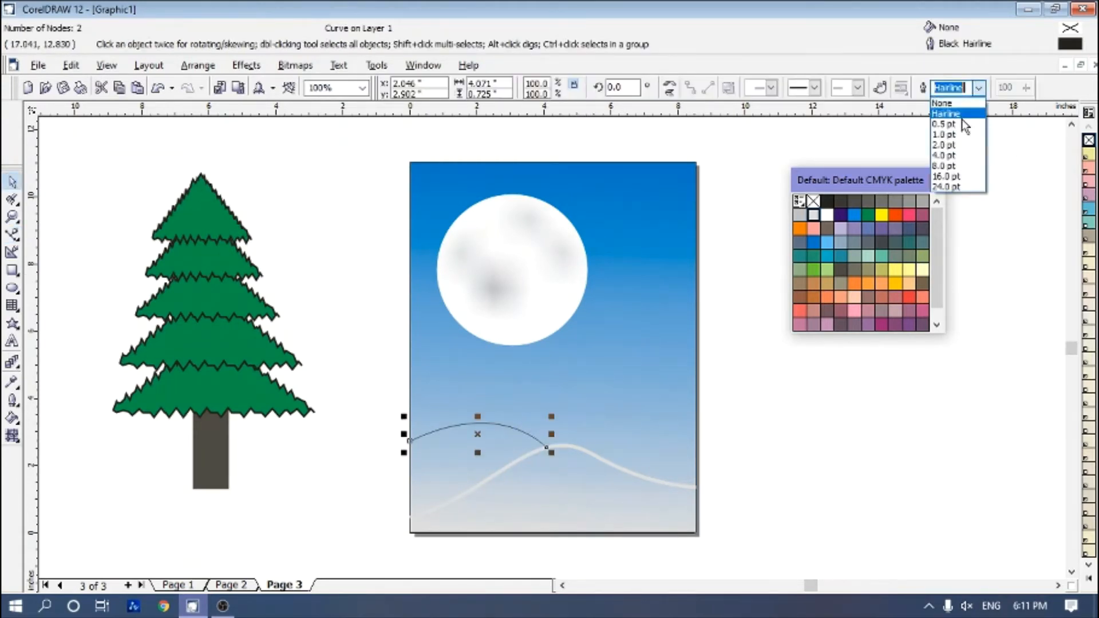
click(944, 165)
right_click(813, 215)
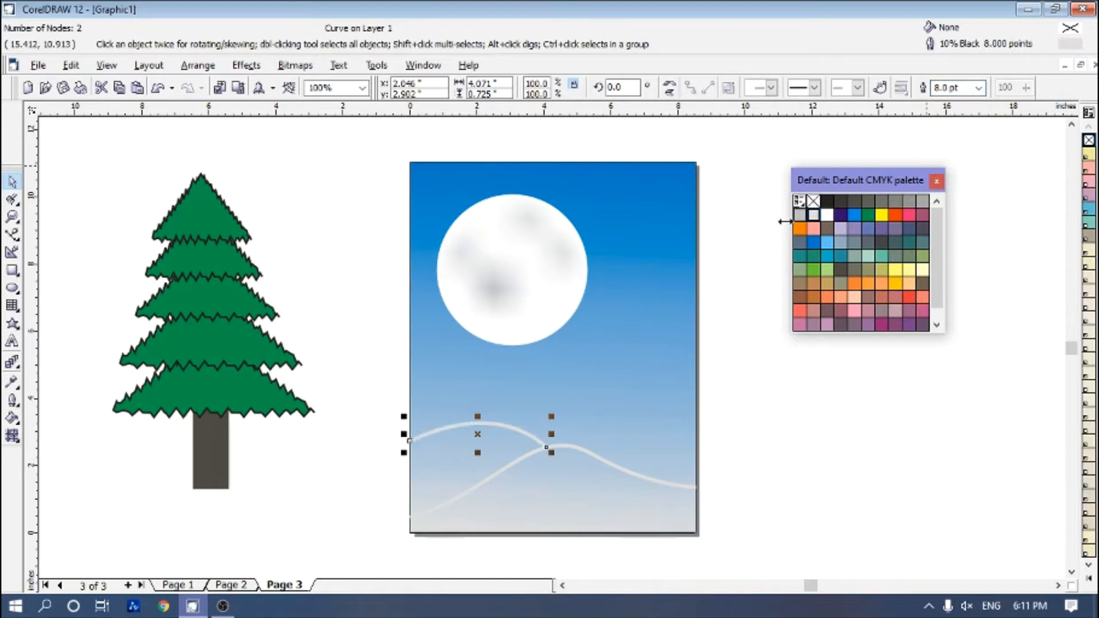
click(838, 474)
Draw a two-node Bezier hill about 3.1 by 2.2 inches from just past the first hill's crest to the page's right edge
click(12, 235)
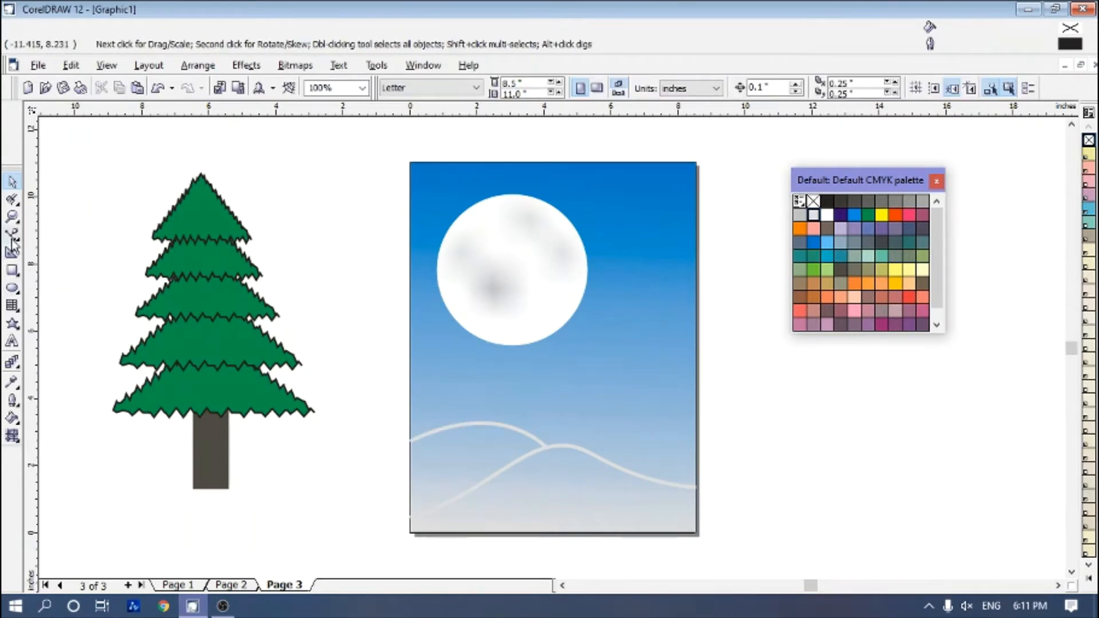
click(592, 453)
drag(694, 381, 753, 383)
click(12, 182)
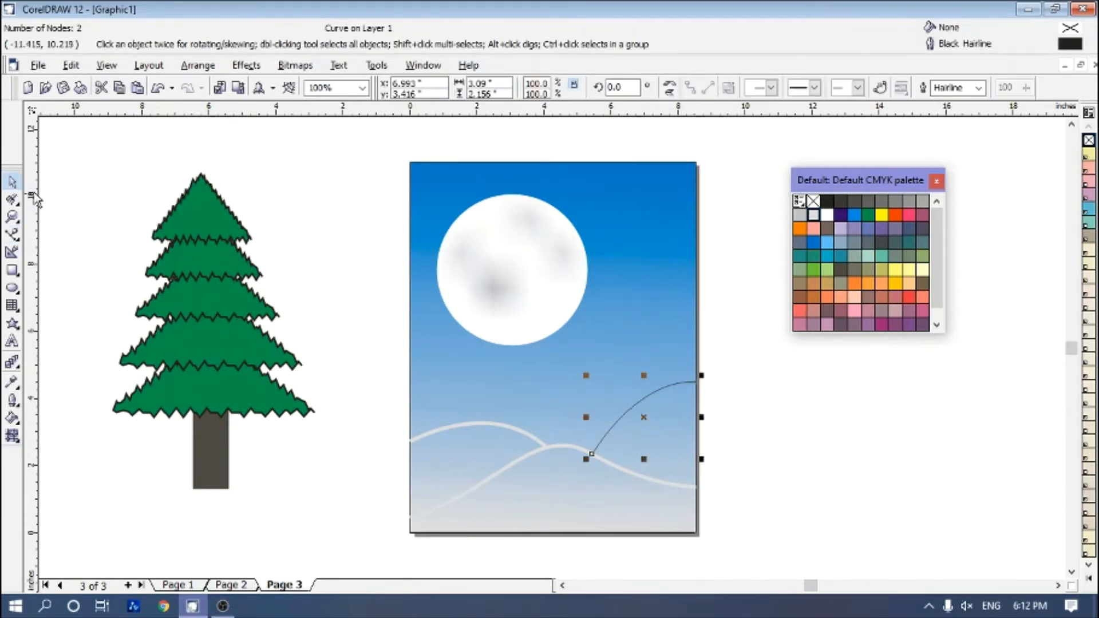
Set the right hill arc's outline to 8 pt in 10% Black and deselect it
click(979, 87)
click(953, 182)
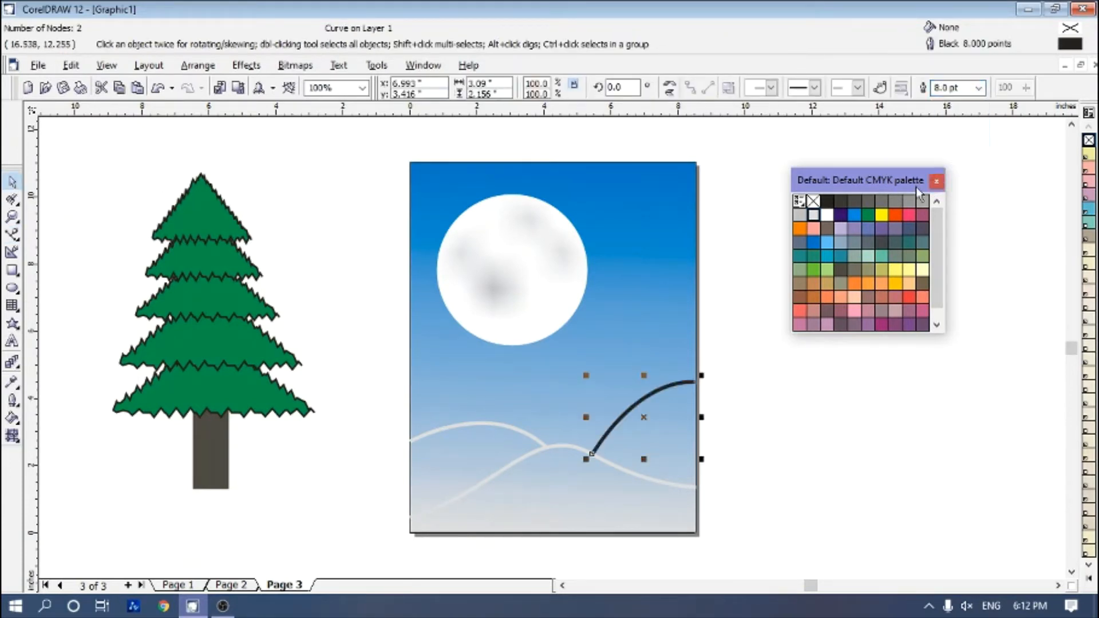
right_click(814, 215)
click(896, 431)
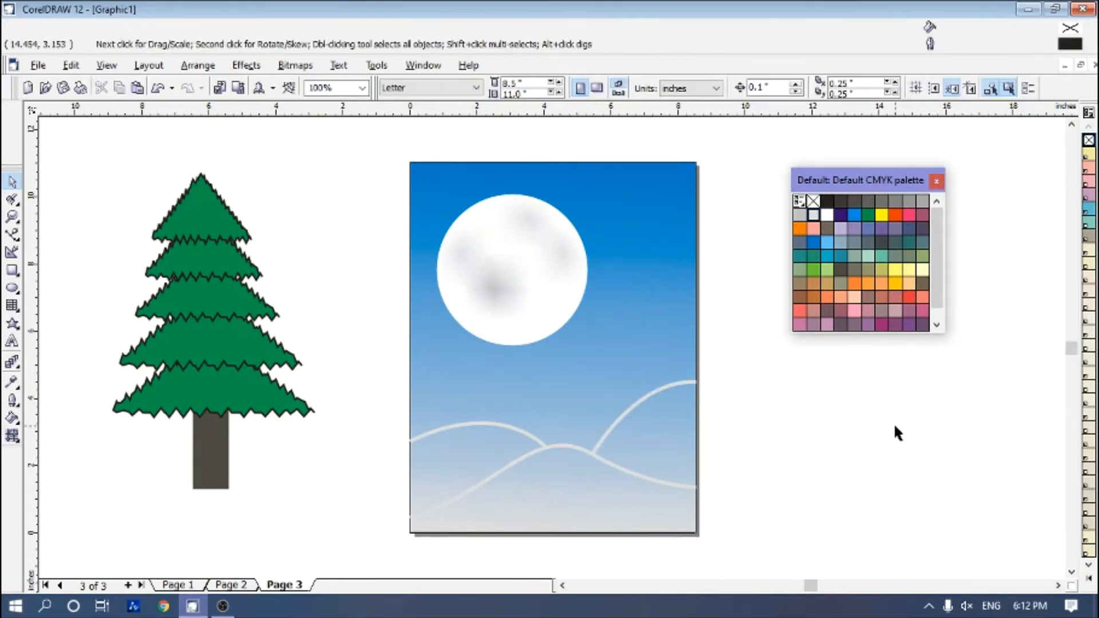
Rotate the right hill arc about 17 degrees clockwise, then nudge it 0.1 inch right and 0.1 inch down to meet the crest
click(641, 406)
click(641, 405)
drag(702, 373, 726, 393)
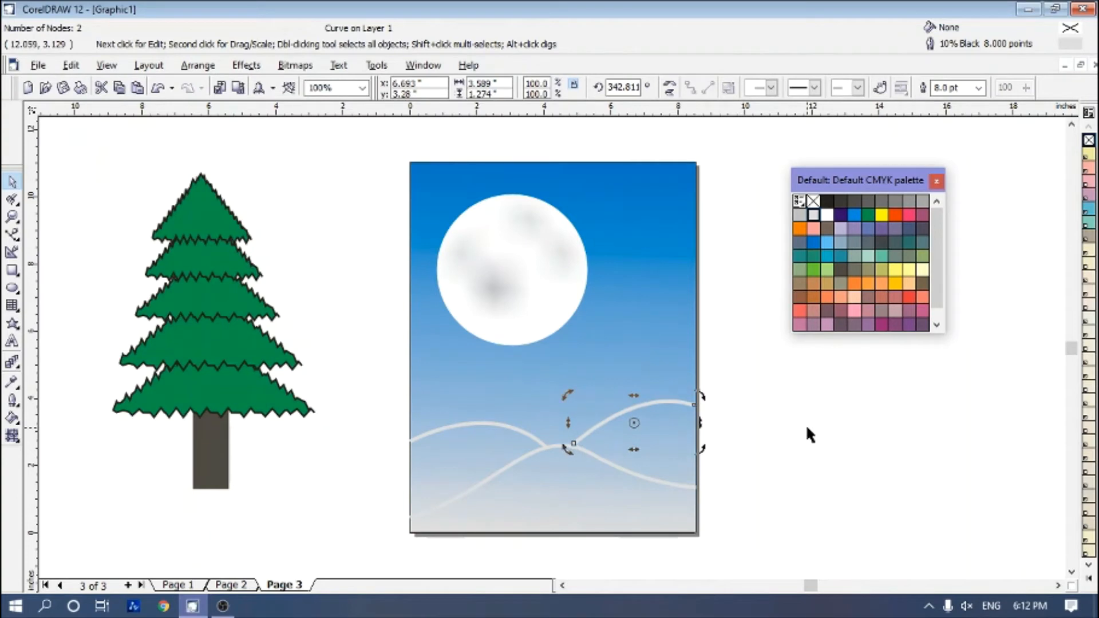
click(633, 411)
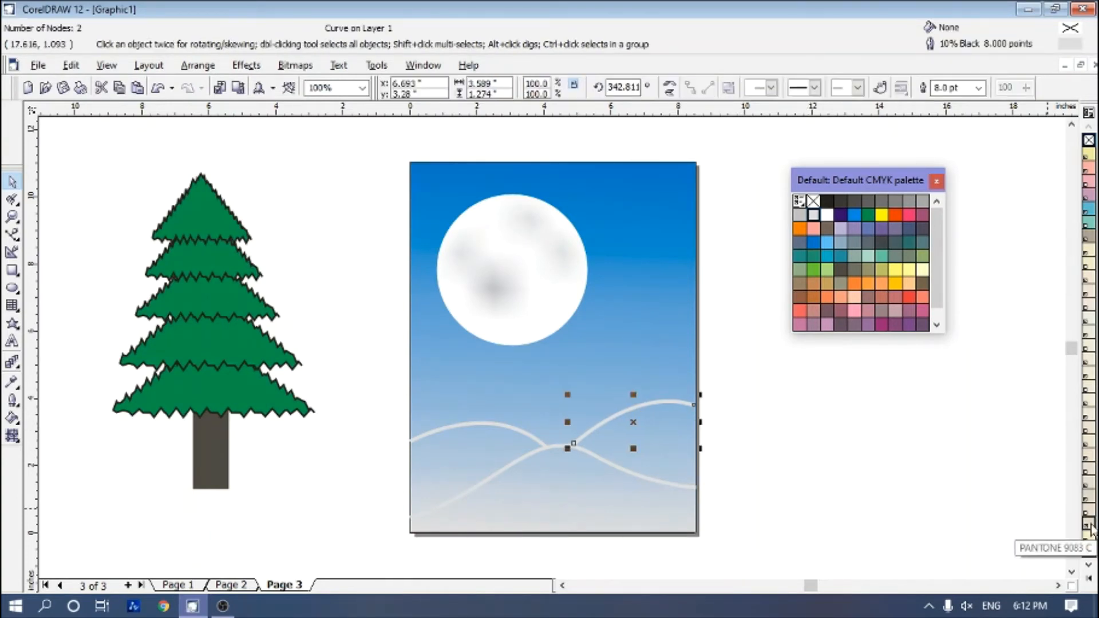
key(Right)
key(Down)
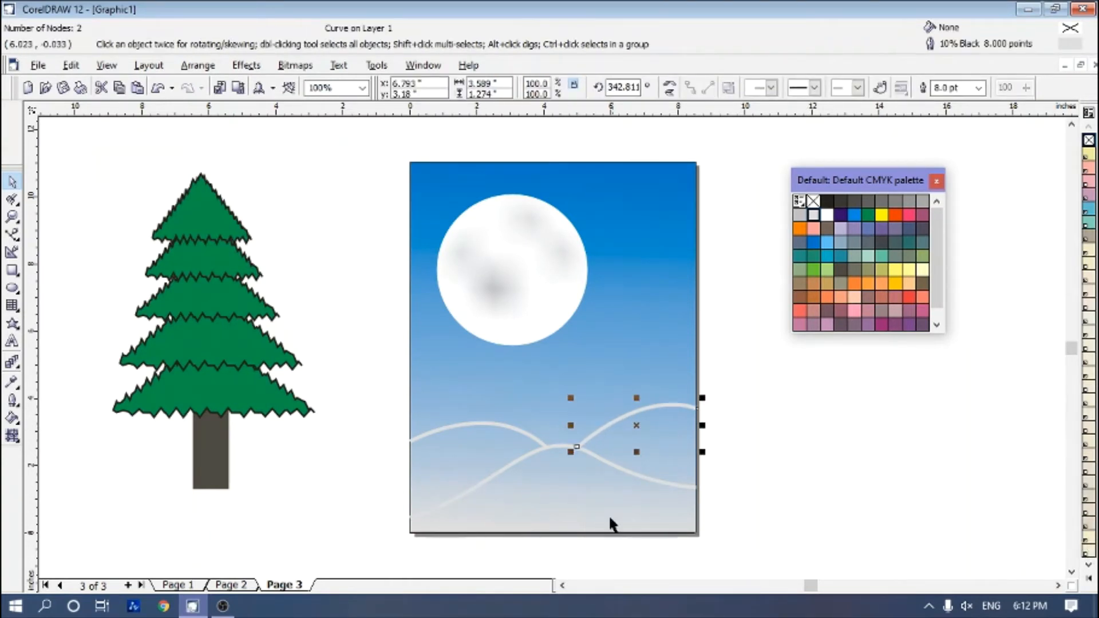
click(275, 209)
Draw a Bezier curve about 3.8 by 1.3 inches from the front hill's left slope down to the page's bottom edge
click(12, 235)
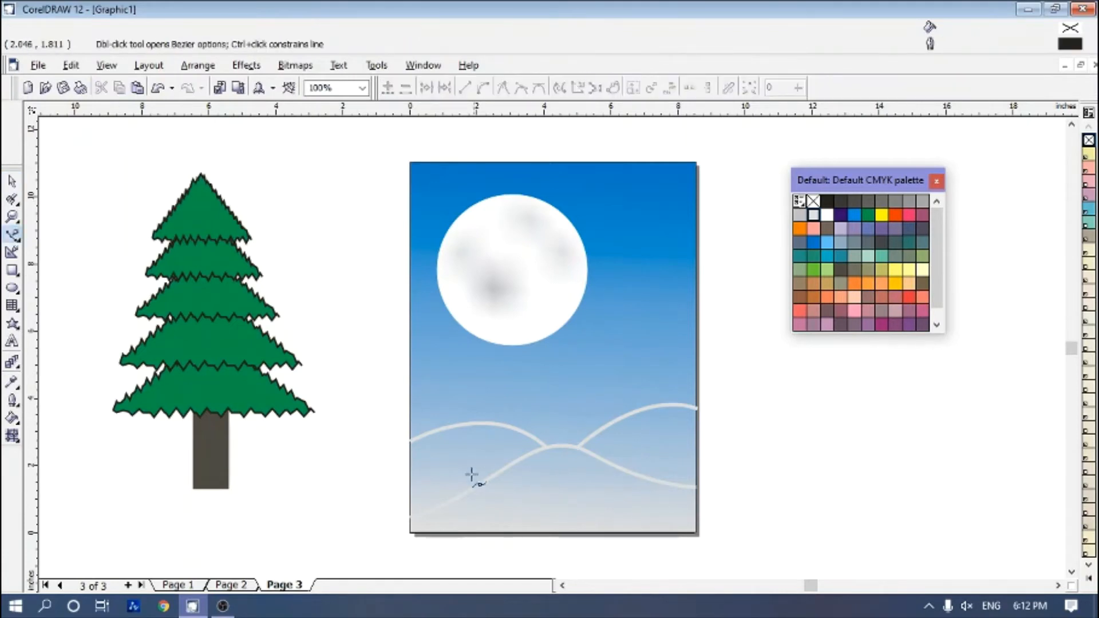
drag(469, 490, 624, 564)
key(space)
Set the lower foreground curve's outline to 8 pt in 10% Black and deselect it
click(978, 88)
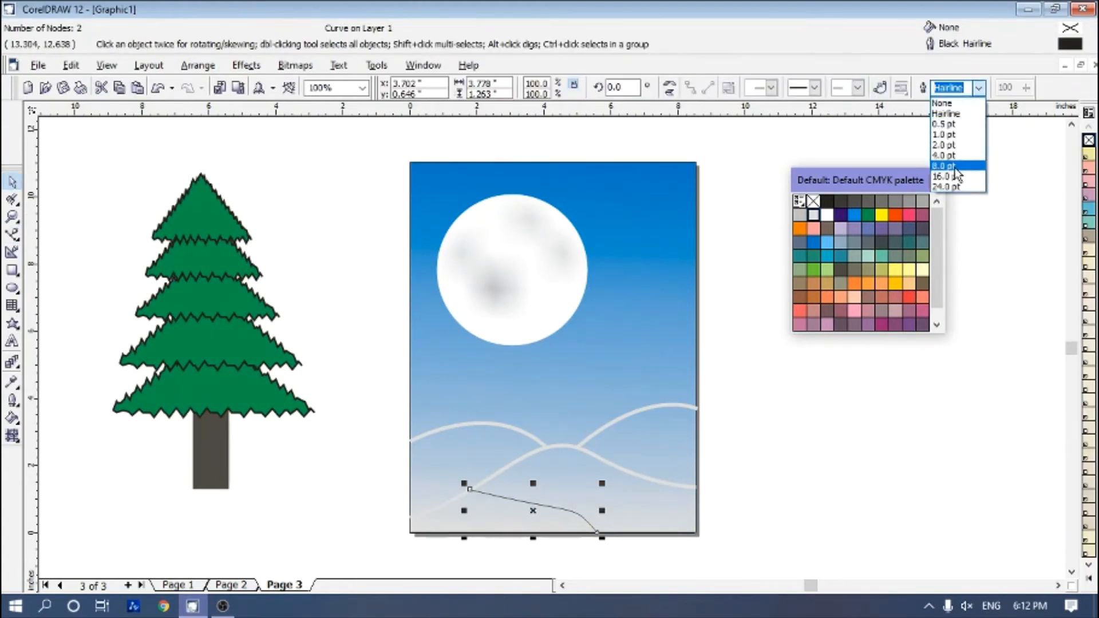
click(950, 175)
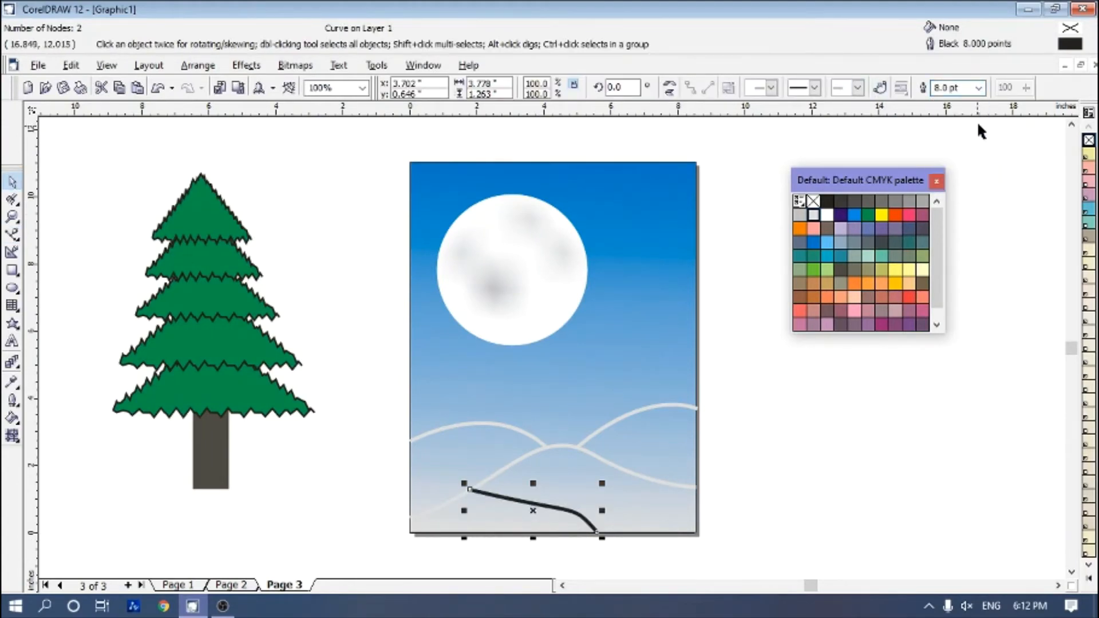
right_click(813, 215)
click(855, 510)
Shift the green tree slightly right and make a scaled-down copy of it about 3.4 by 5.7 inches
drag(246, 340, 285, 339)
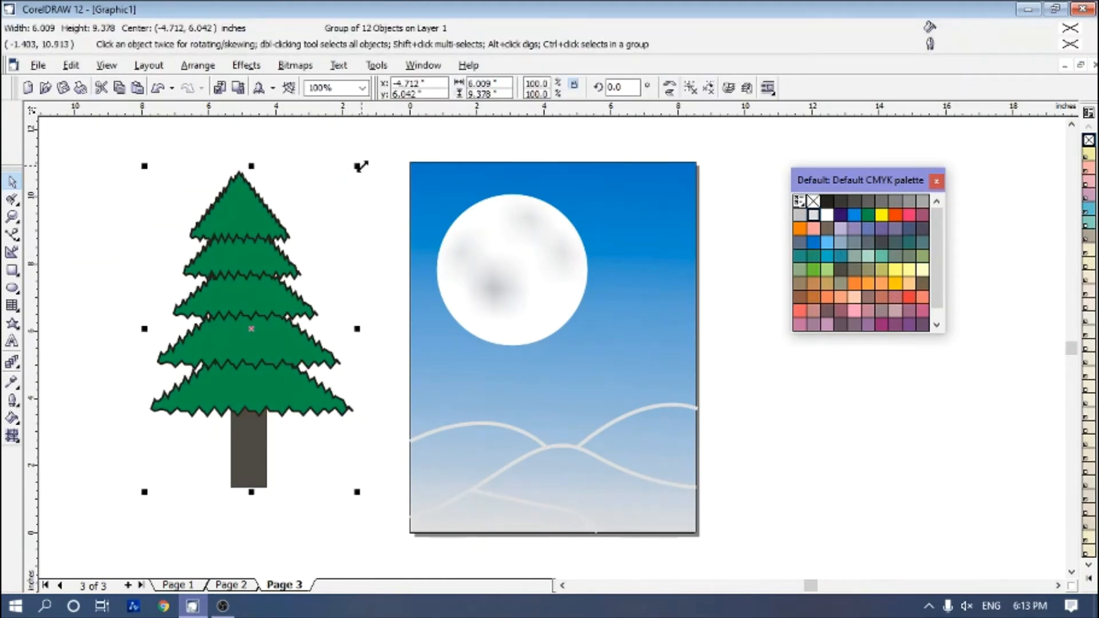
drag(359, 165, 277, 332)
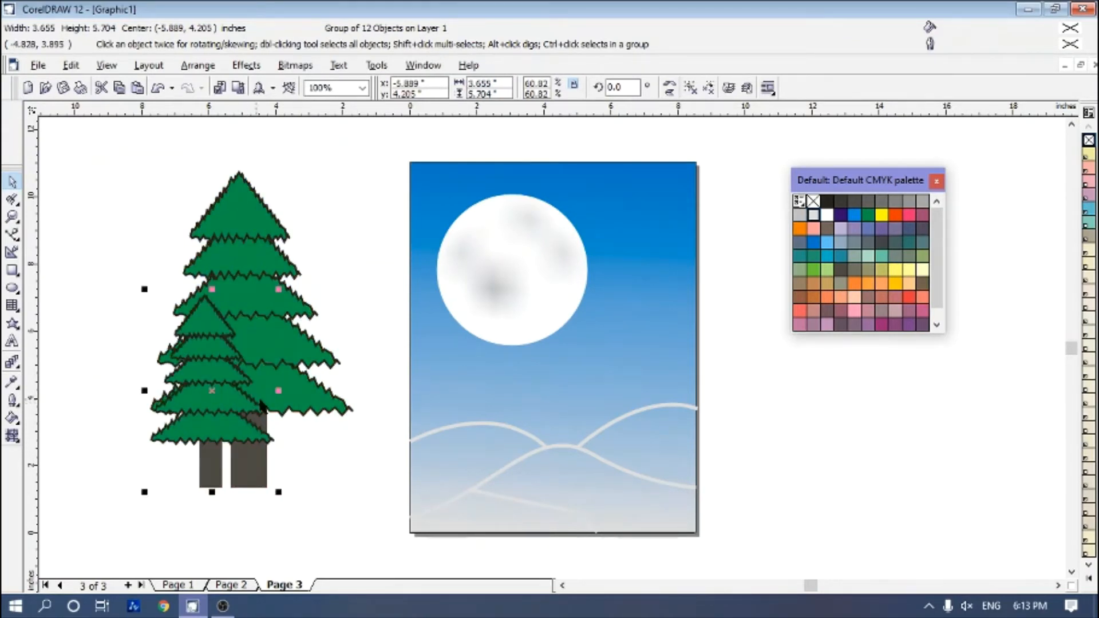
drag(278, 392, 267, 419)
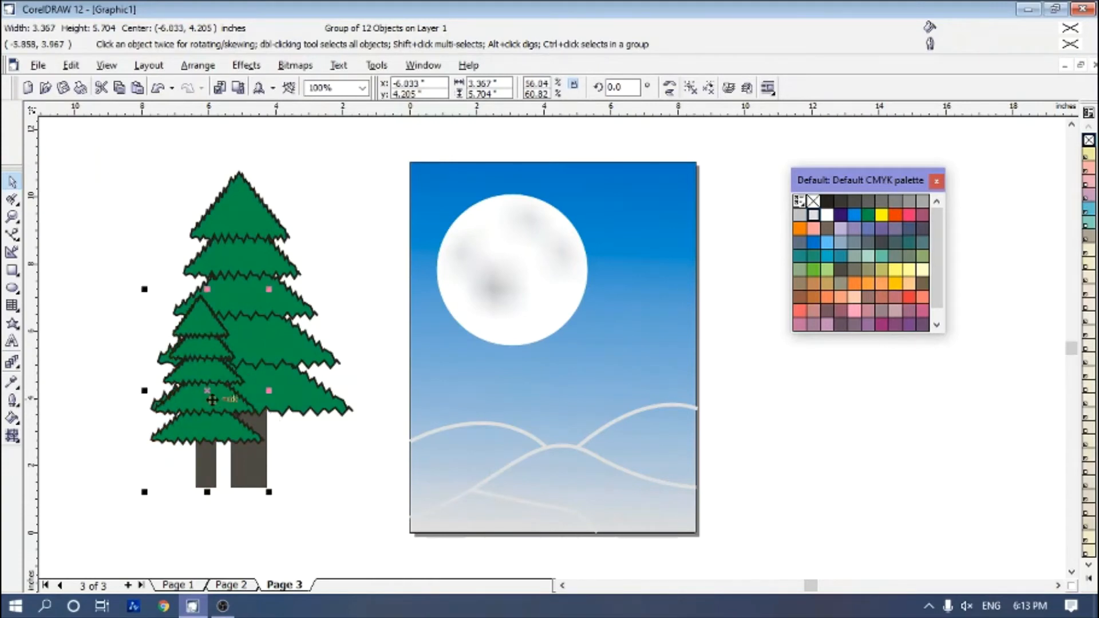
Move the tree copy onto the hills below the moon and reduce it to about 2.2 by 4.4 inches
drag(501, 486, 523, 443)
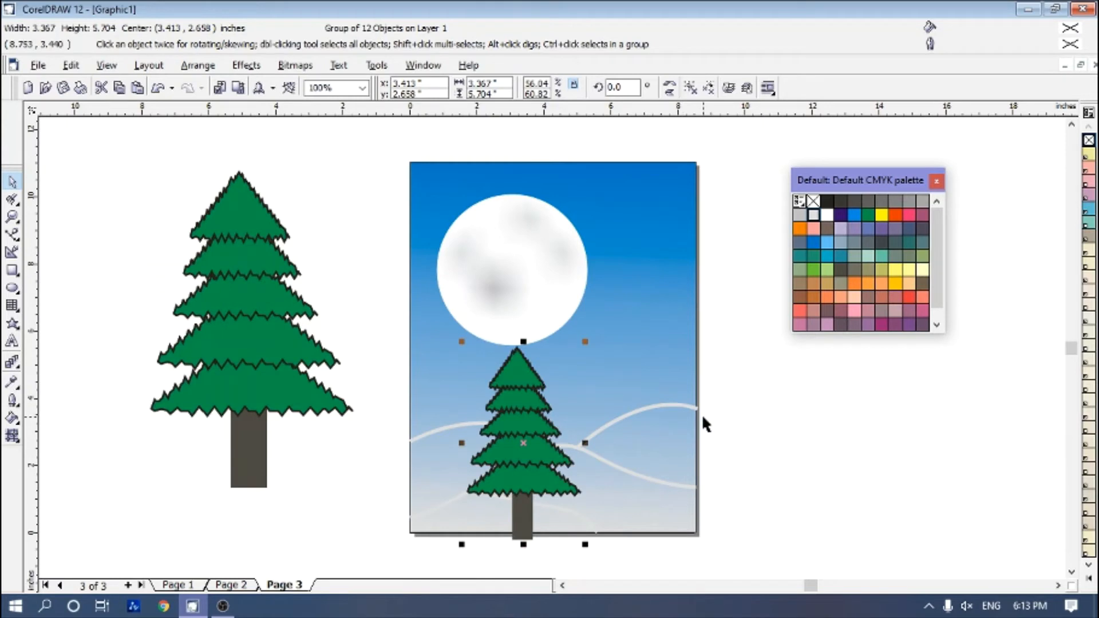
key(Up)
key(Up)
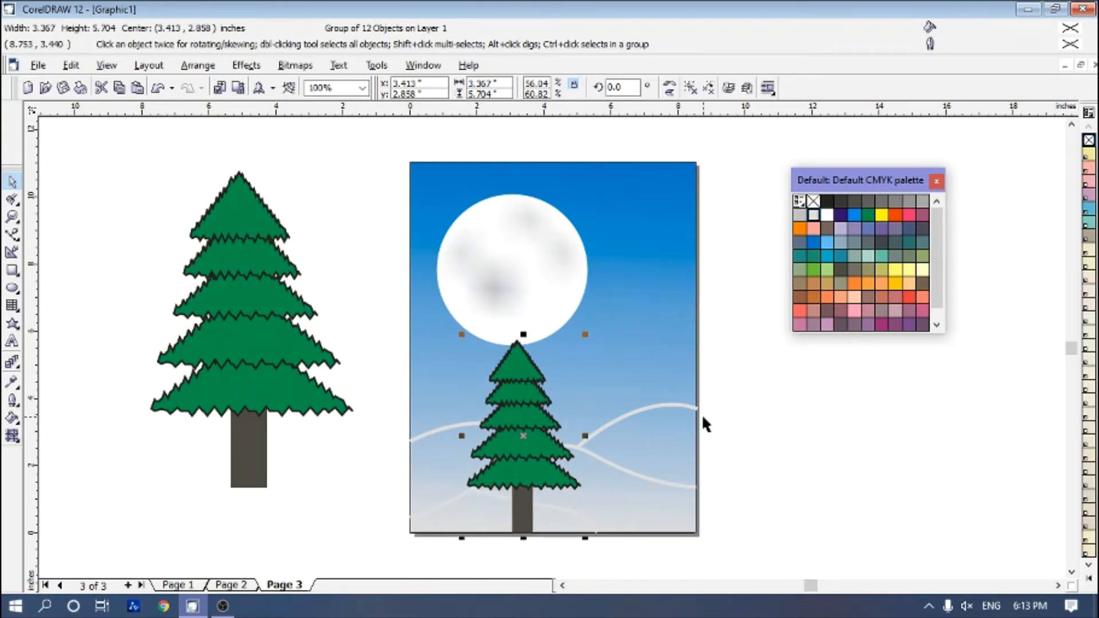
drag(584, 334, 559, 374)
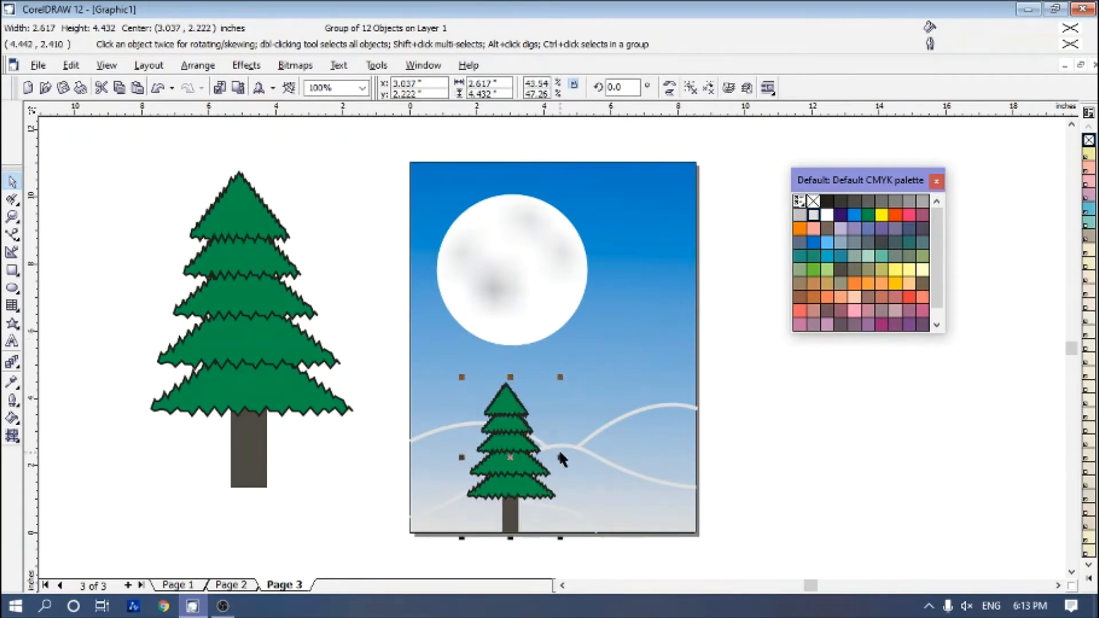
drag(560, 458, 598, 460)
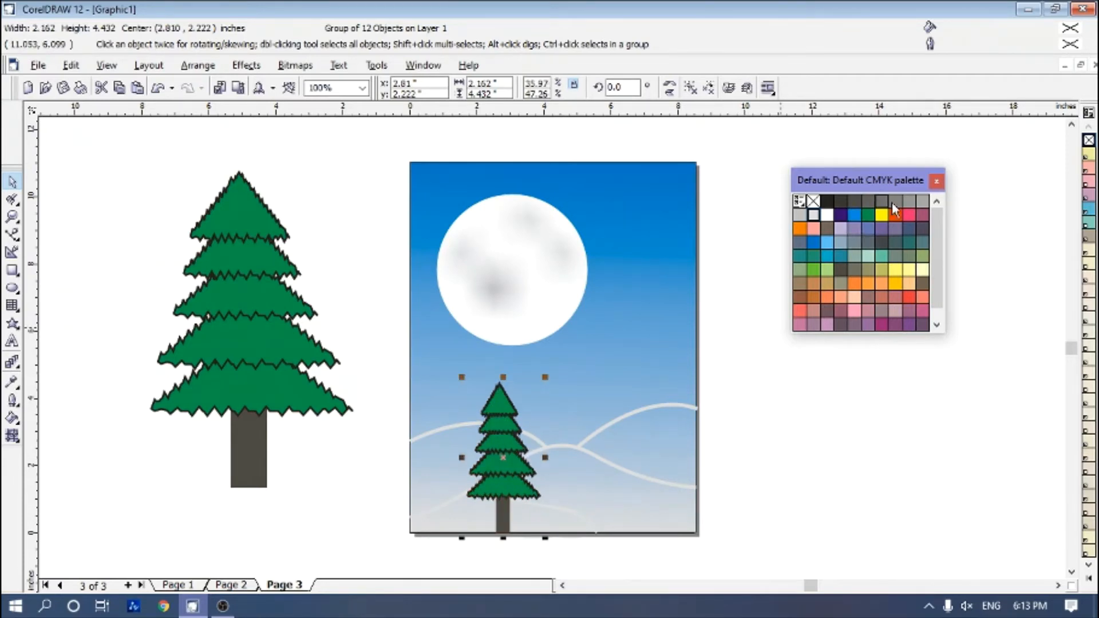
Recolor the tree copy's fill and outline light gray
click(923, 201)
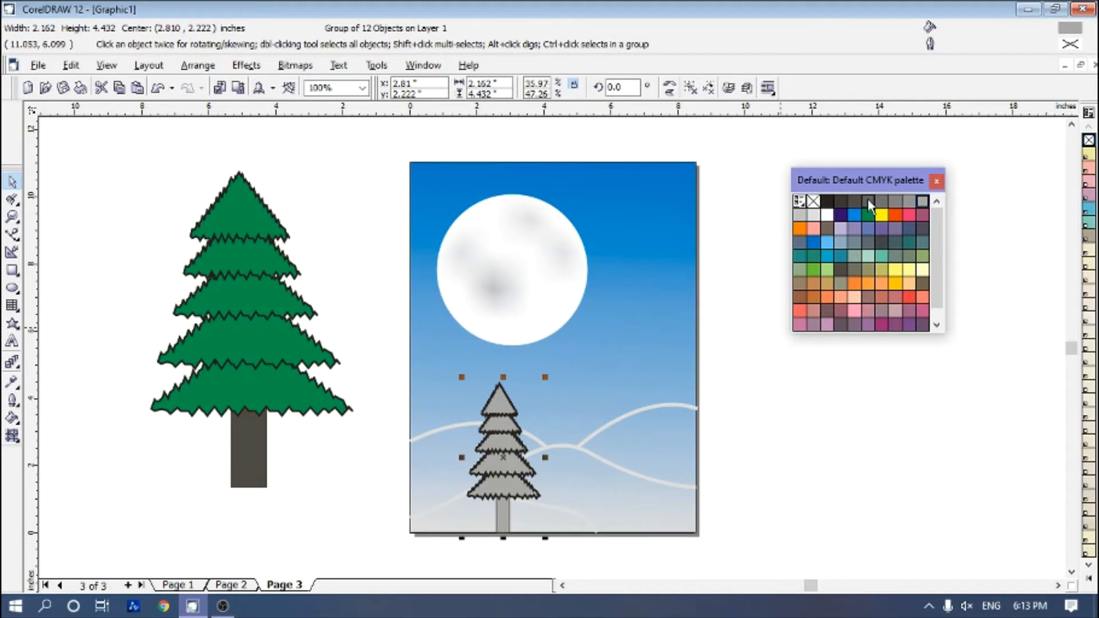
right_click(909, 201)
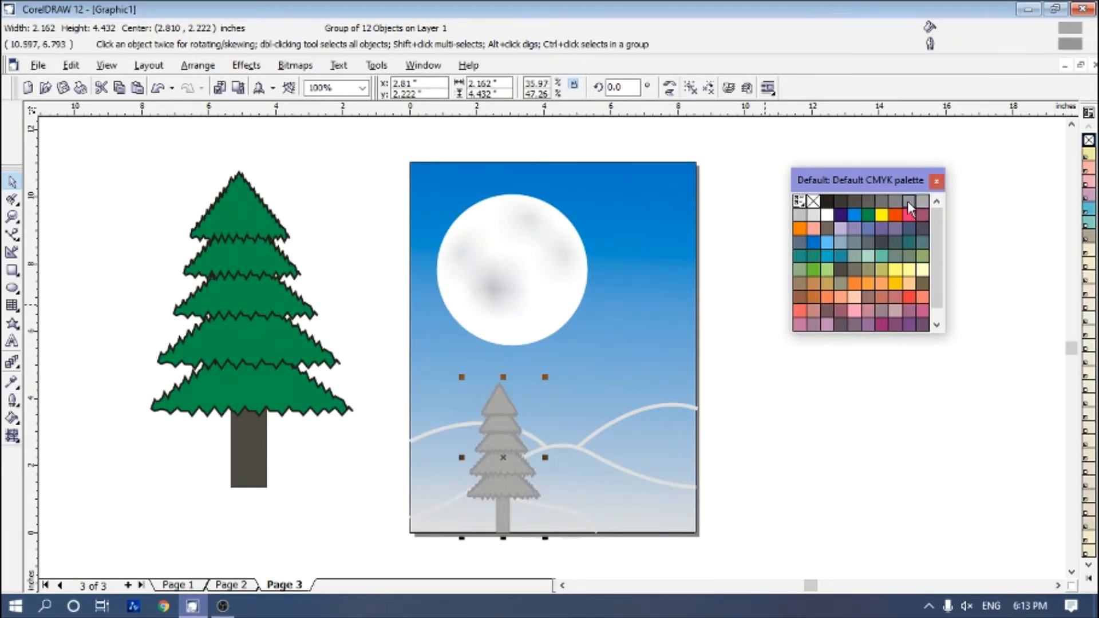
right_click(920, 202)
Shrink the gray tree to about 0.9 by 1.9 inches and place it near the page's left edge, below the left hill
drag(545, 377, 504, 461)
drag(481, 502, 436, 476)
Duplicate the small gray tree, place the copy on top of the left hill and scale it down slightly
key(plus)
key(Up)
key(Up)
key(Up)
key(Up)
key(Up)
key(Up)
key(Up)
key(Up)
key(Up)
key(Up)
key(Up)
key(Up)
key(Up)
key(Up)
key(Up)
key(Up)
key(Up)
key(Up)
key(Up)
key(Up)
key(Up)
key(Up)
key(Up)
key(Up)
key(Right)
key(Right)
key(Right)
key(Right)
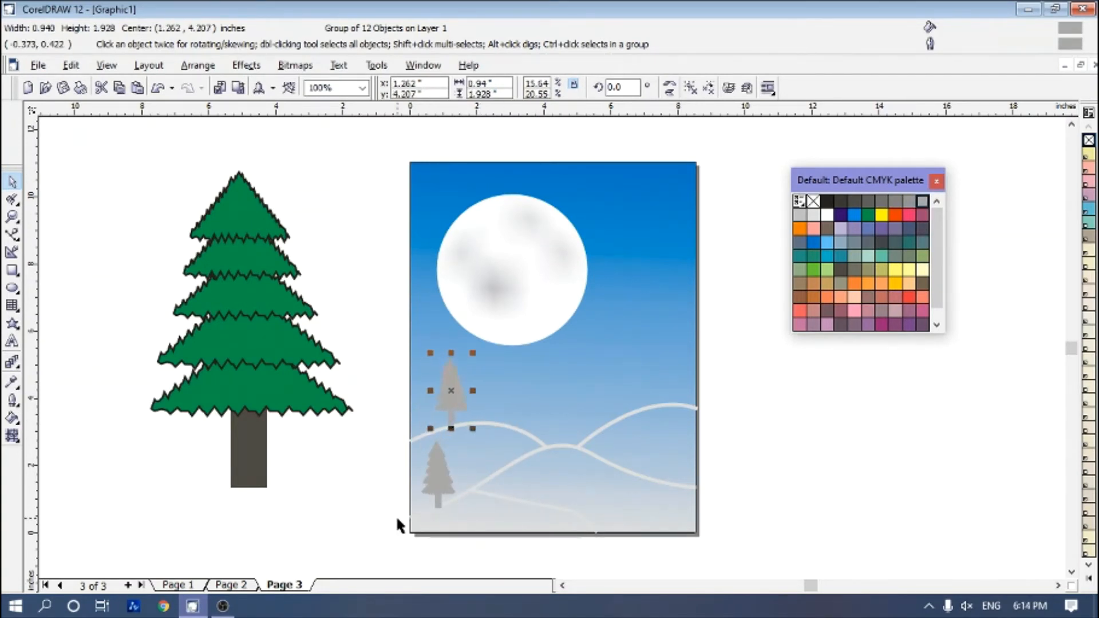
drag(473, 354, 463, 373)
Paste another gray tree and place it on the left hill's crest, right of the smaller tree
key(ctrl+v)
key(Up)
key(Up)
key(Up)
key(Up)
key(Up)
key(Up)
key(Up)
key(Up)
key(Up)
key(Up)
key(Up)
key(Up)
key(Up)
key(Up)
key(Up)
key(Up)
key(Up)
key(Up)
key(Up)
key(Up)
key(Right)
key(Right)
key(Right)
key(Right)
key(Right)
key(Right)
key(Right)
key(Right)
key(Right)
key(Right)
key(Right)
key(Right)
key(Right)
key(Right)
key(Right)
key(Right)
key(Right)
key(Right)
key(Down)
key(Down)
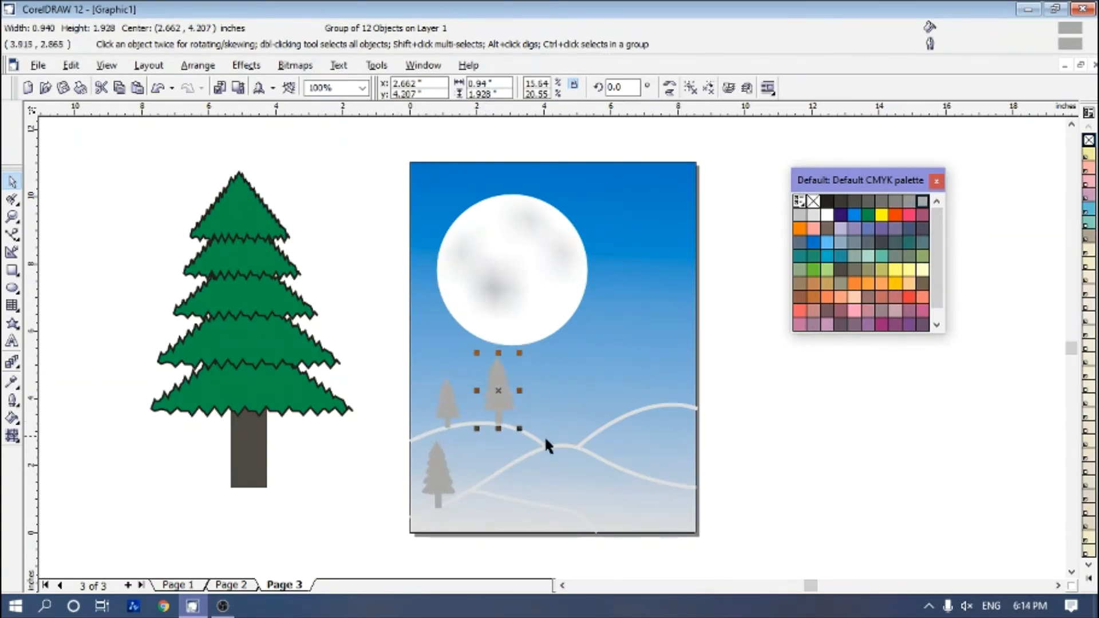
Place five more gray tree copies: two at the page's right edge, one on the right hill's slope, two below the left and middle hills
key(ctrl+v)
drag(438, 471, 686, 466)
key(plus)
key(Up)
key(Up)
key(Up)
key(Up)
key(Up)
key(Up)
key(Up)
key(Up)
key(Up)
key(Up)
key(Up)
key(Up)
key(Up)
key(Up)
key(Up)
key(Up)
key(Up)
key(Up)
key(Up)
key(Up)
key(Right)
key(Right)
key(Right)
key(Right)
key(Right)
key(Right)
key(Right)
key(Right)
key(Right)
key(Right)
key(Right)
key(Right)
key(Right)
key(Right)
key(Right)
key(Right)
key(Right)
key(Right)
key(Right)
key(Right)
key(Up)
key(Up)
key(Up)
key(Up)
key(Up)
key(Up)
key(Up)
key(Up)
key(Up)
key(Right)
key(Right)
key(Down)
key(Down)
drag(531, 476, 585, 412)
drag(601, 387, 606, 373)
Enlarge the gray tree on the left hill's crest to about 1.5 by 3.1 inches, so it overlaps the moon
click(498, 392)
drag(519, 354, 540, 313)
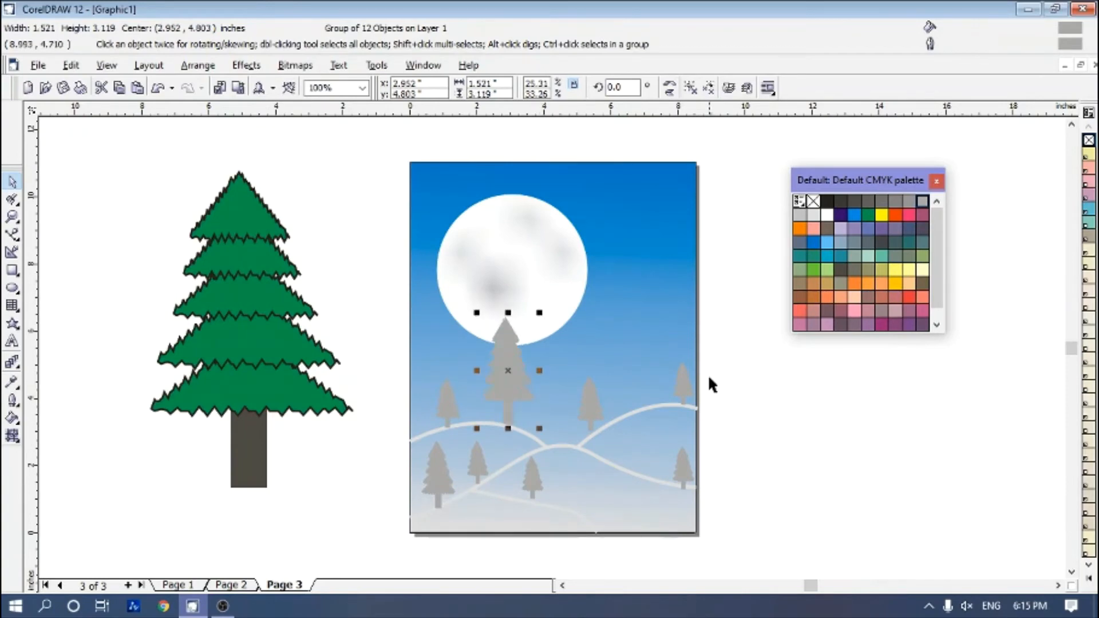
click(709, 376)
Copy the small gray tree below the middle hill and place the copy down near the page's lower edge
drag(534, 482, 491, 515)
right_click(491, 516)
click(535, 545)
drag(412, 153, 683, 566)
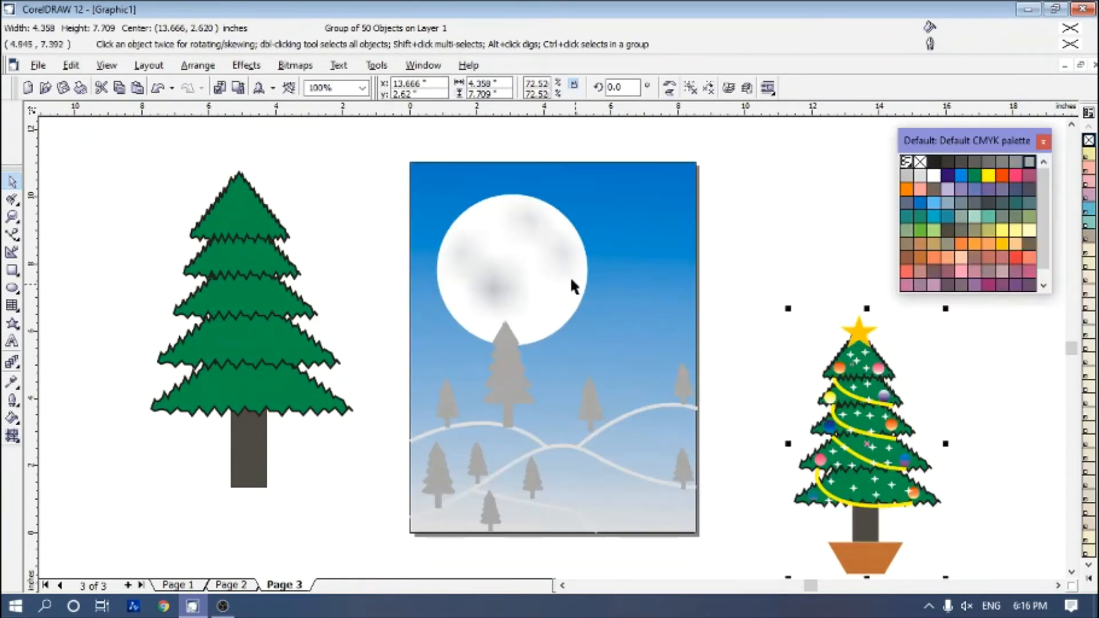
Ungroup the decorated Christmas tree beside the page and delete its brown pot
click(196, 67)
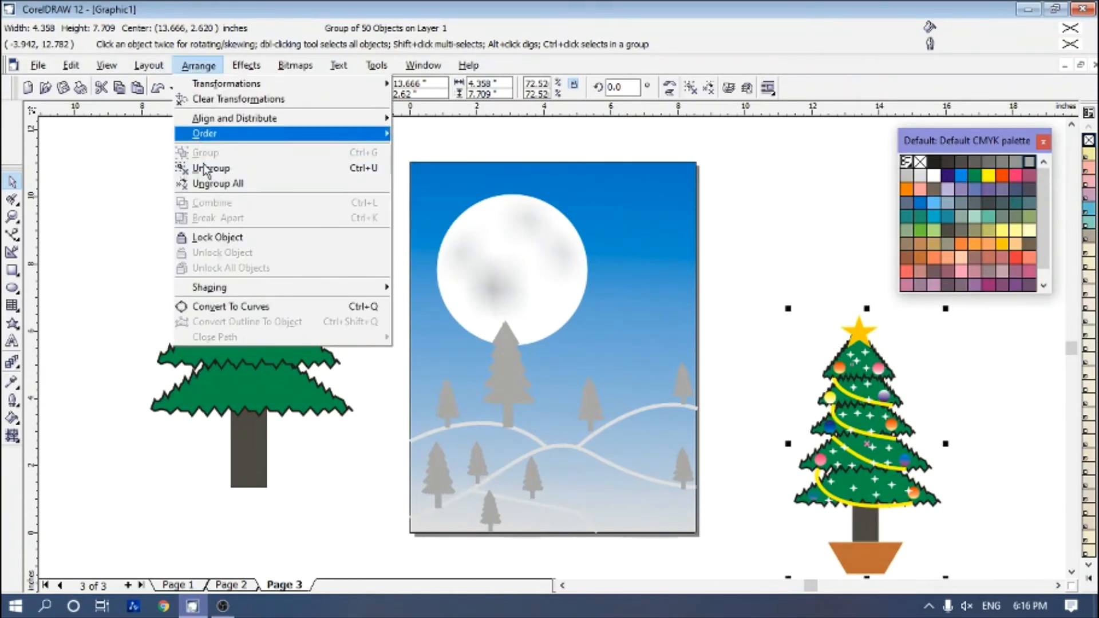
click(212, 167)
click(903, 530)
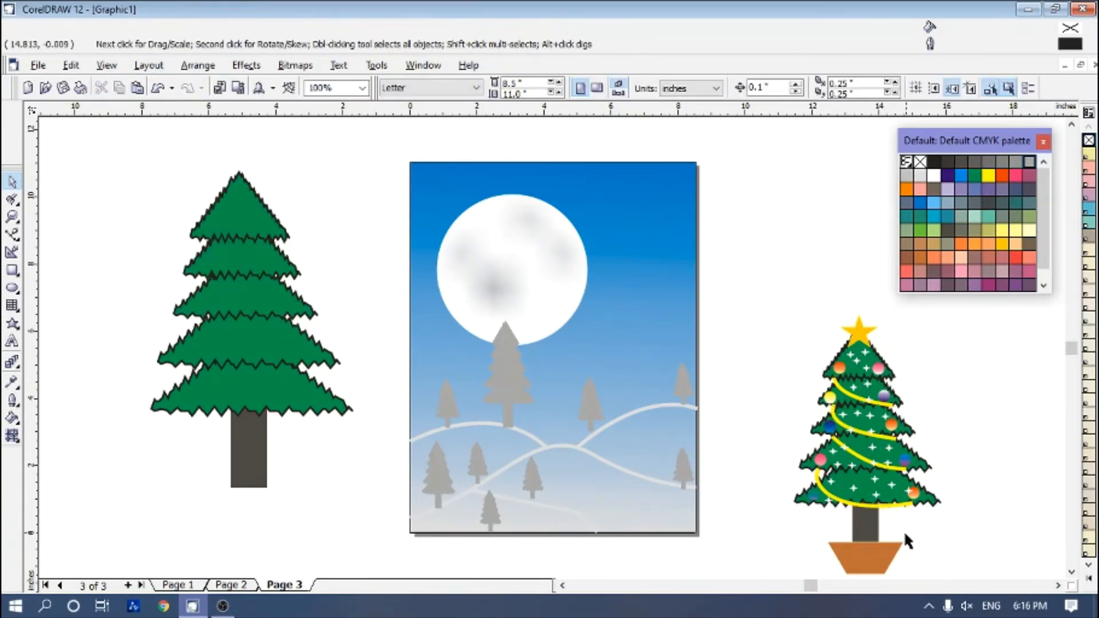
click(865, 558)
drag(865, 558, 1011, 466)
key(Delete)
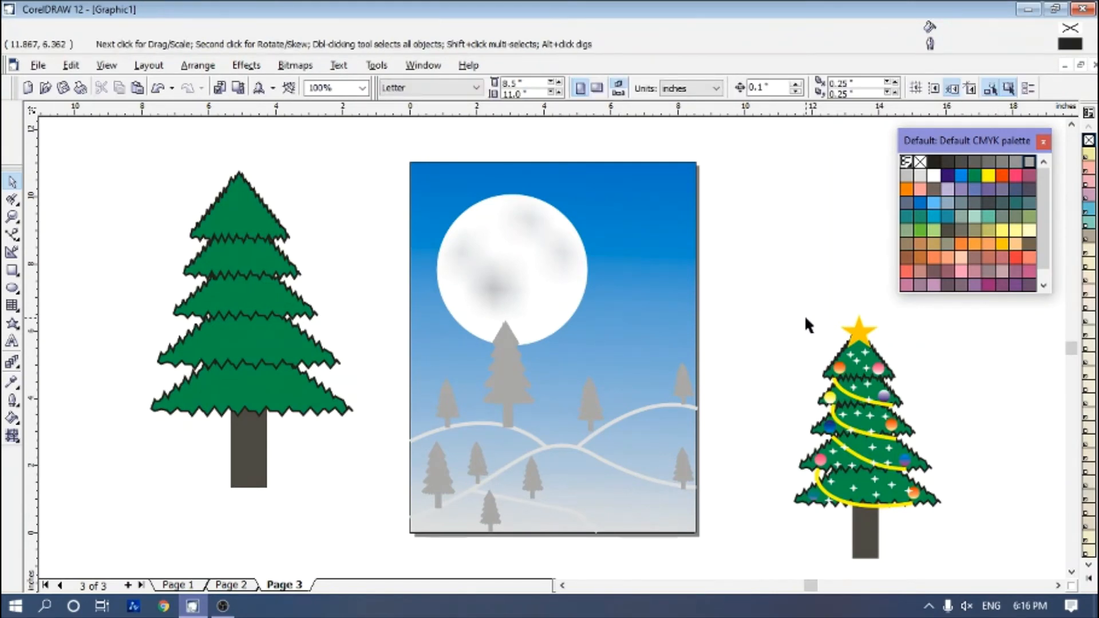
Group all remaining parts of the decorated Christmas tree
drag(775, 297, 964, 553)
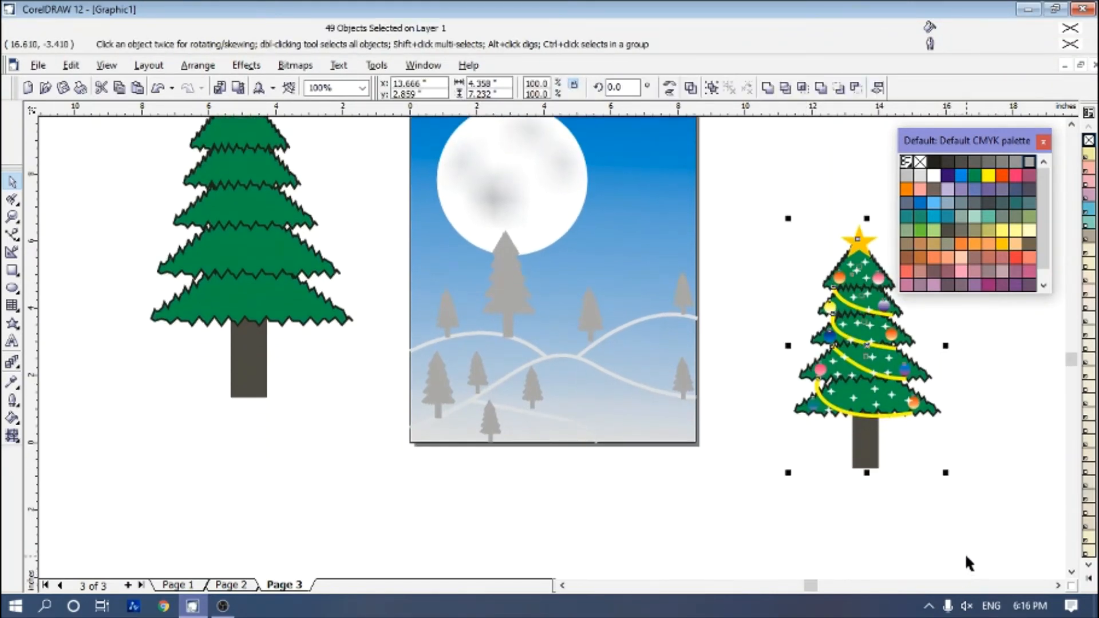
key(ctrl+g)
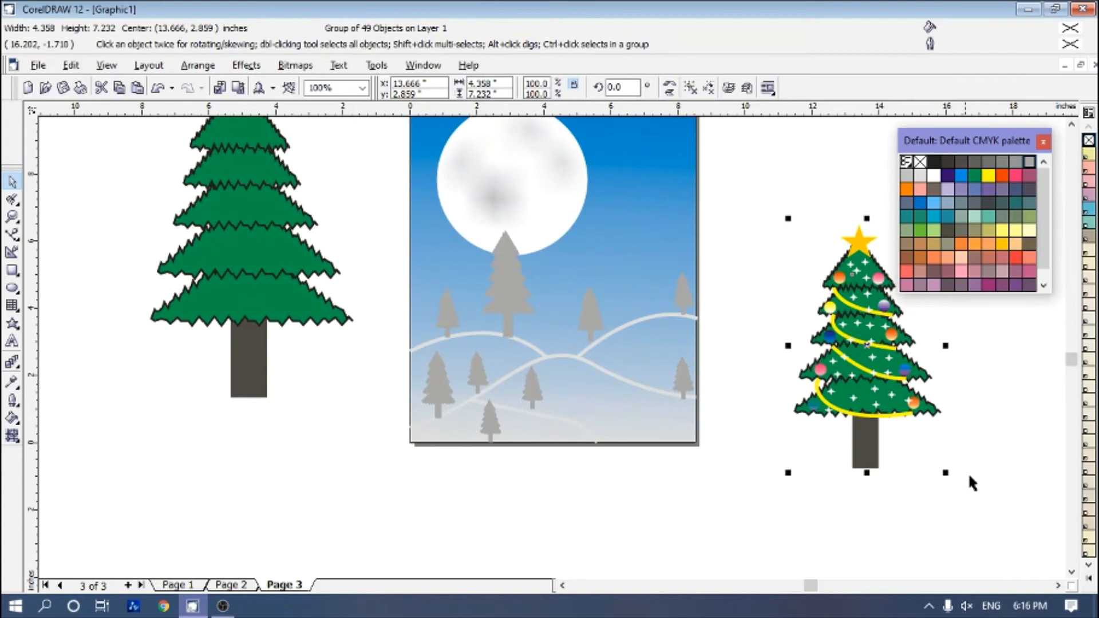
Move the grouped Christmas tree onto the page's lower right, its trunk at the lower edge, and enlarge it slightly
click(1071, 125)
click(1071, 124)
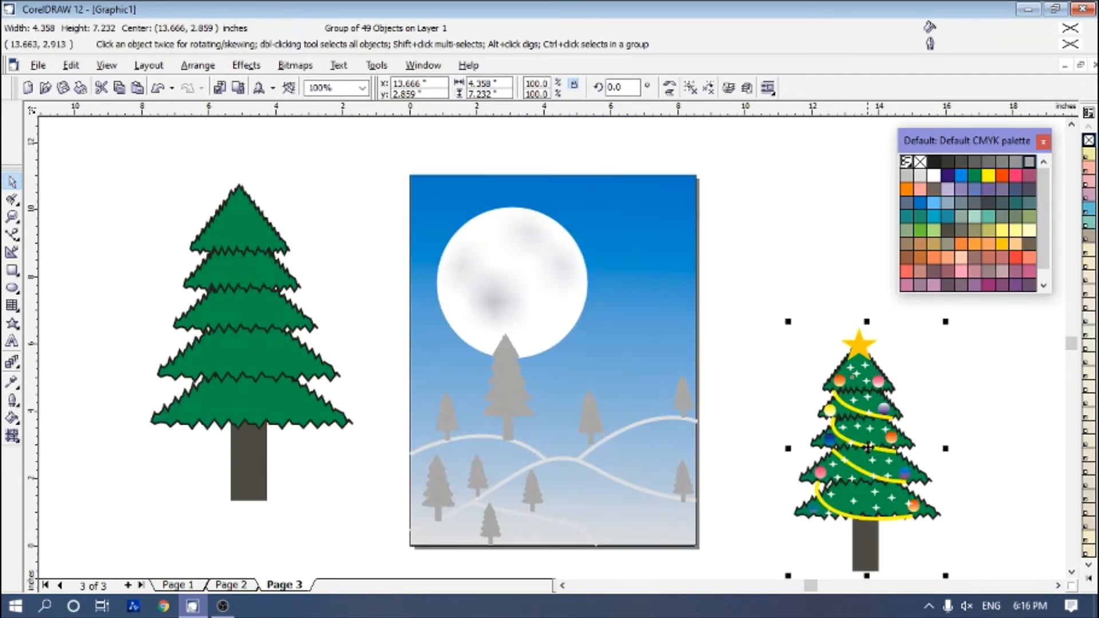
mouse_move(867, 452)
mouse_down()
mouse_move(731, 368)
mouse_move(623, 412)
mouse_move(629, 429)
mouse_move(620, 425)
mouse_up()
key(Right)
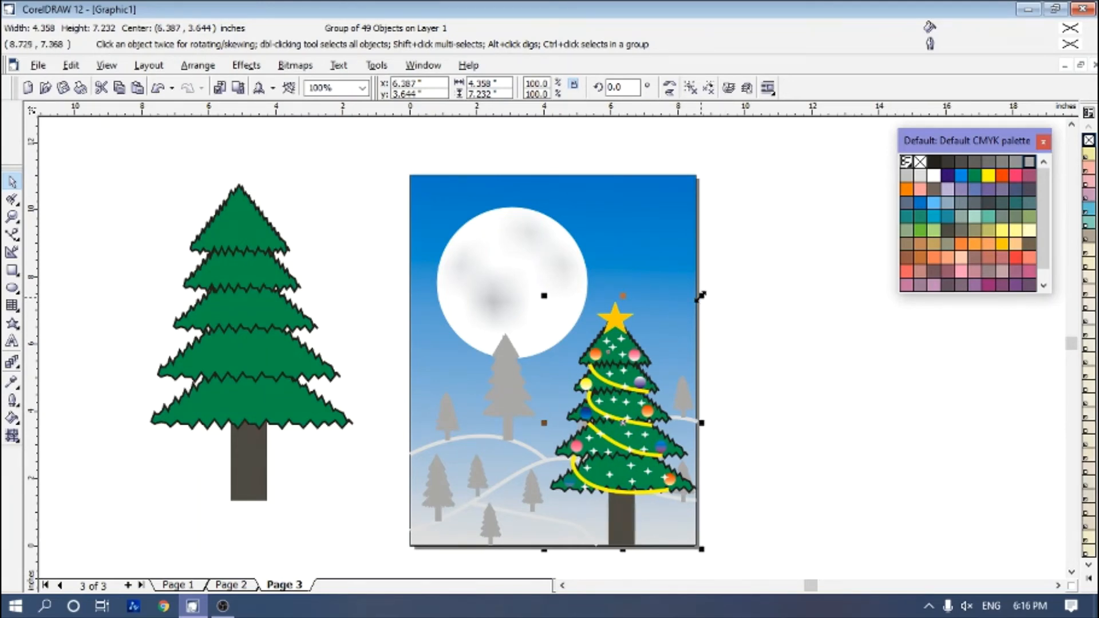
drag(701, 295, 767, 298)
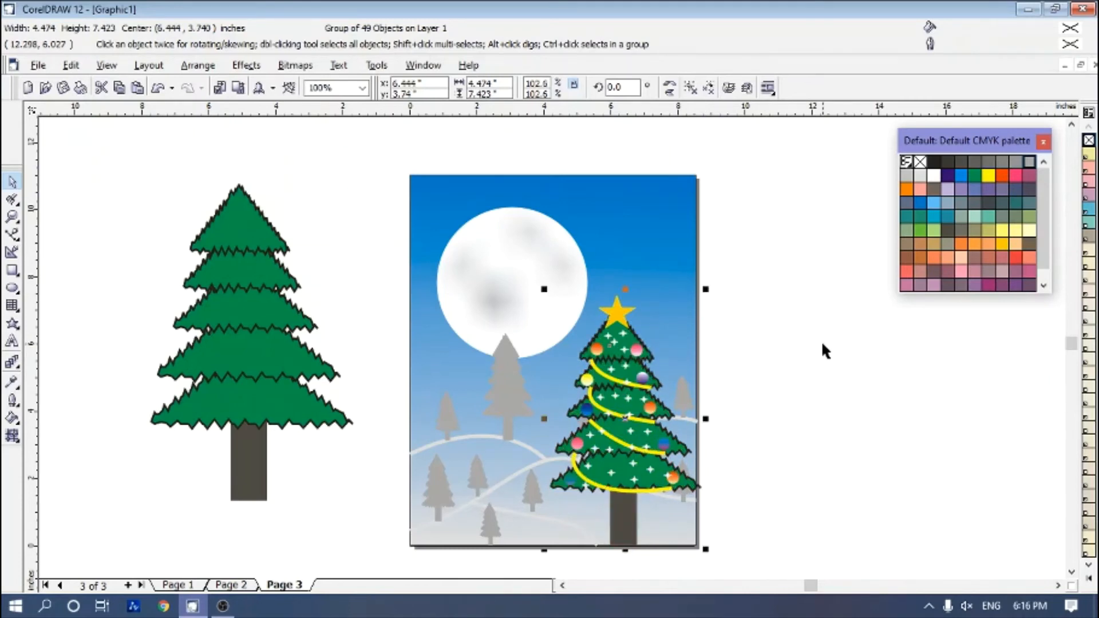
click(788, 420)
Draw a four-pointed star about 0.19 inches wide in the sky above the Christmas tree, with white fill and outline
click(12, 325)
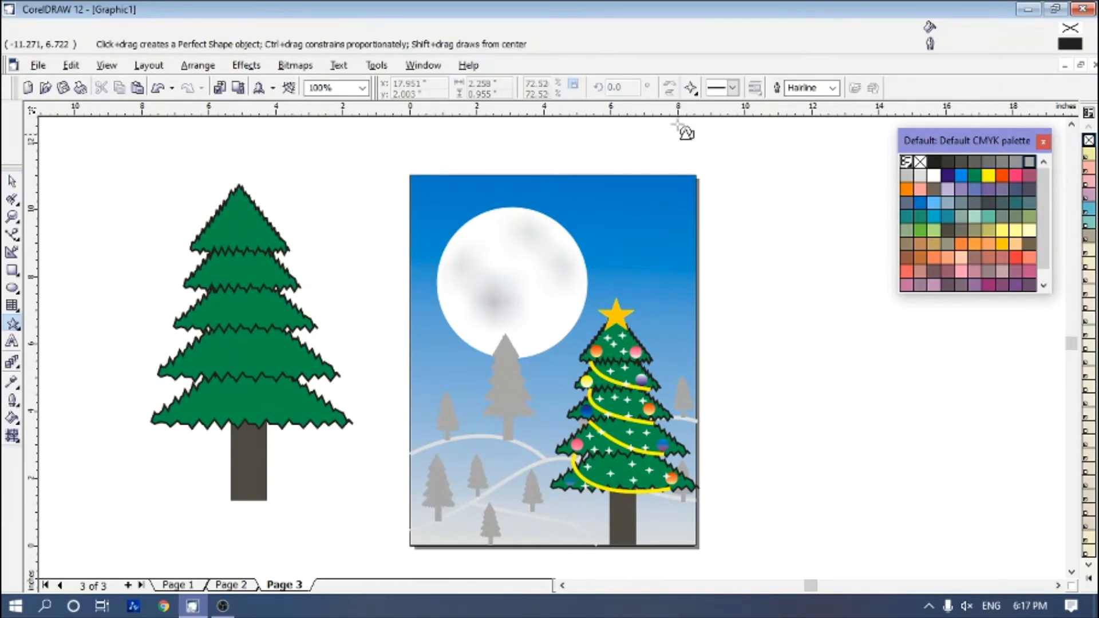
click(691, 88)
click(700, 126)
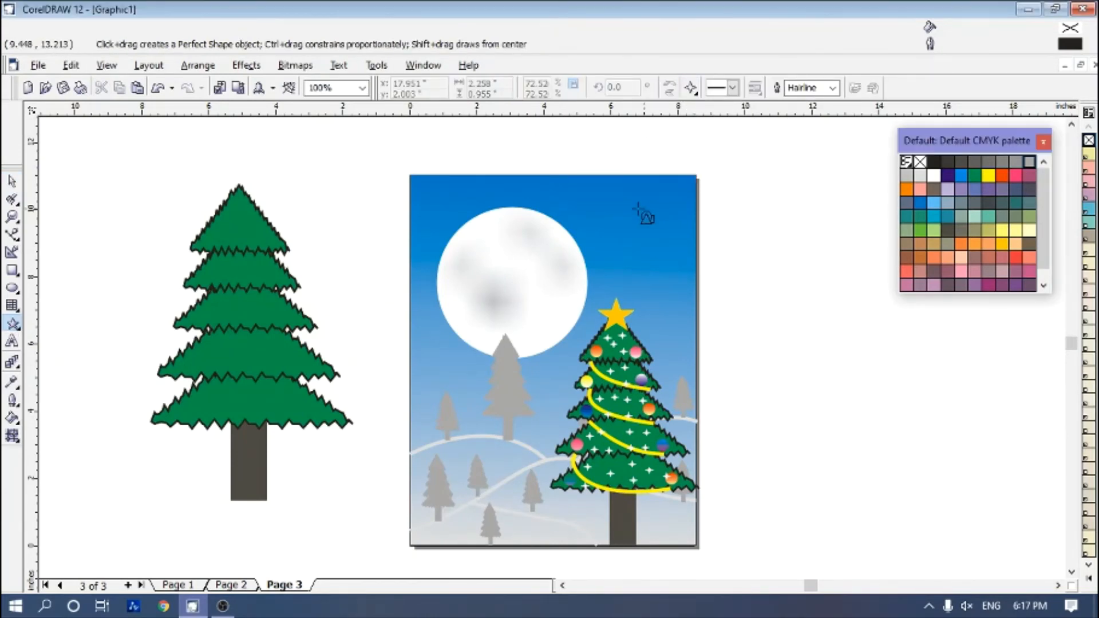
click(591, 189)
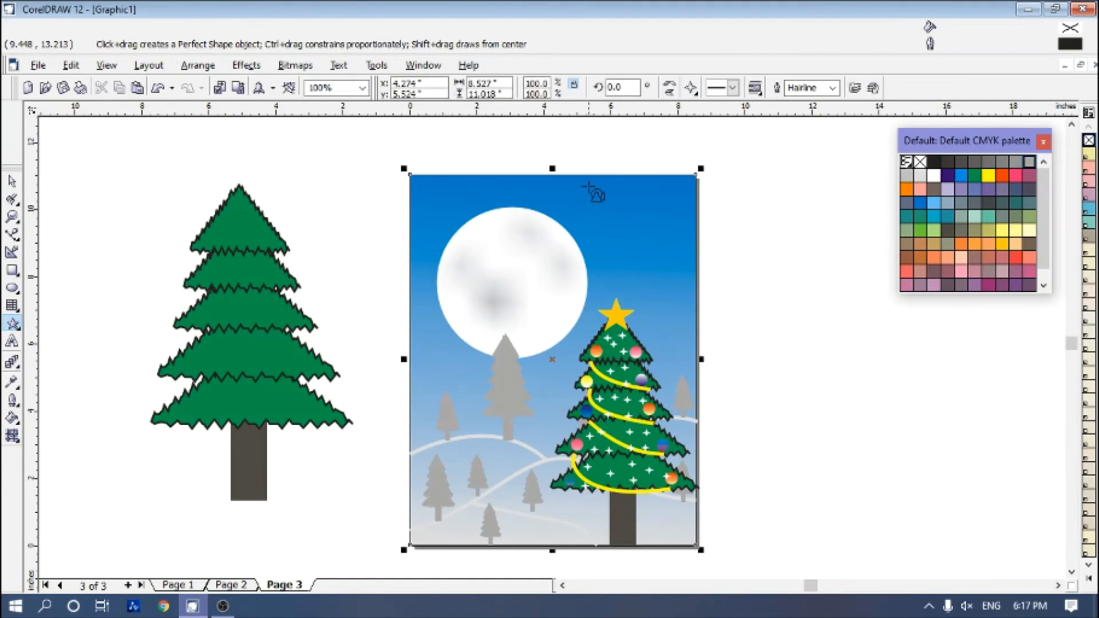
click(750, 195)
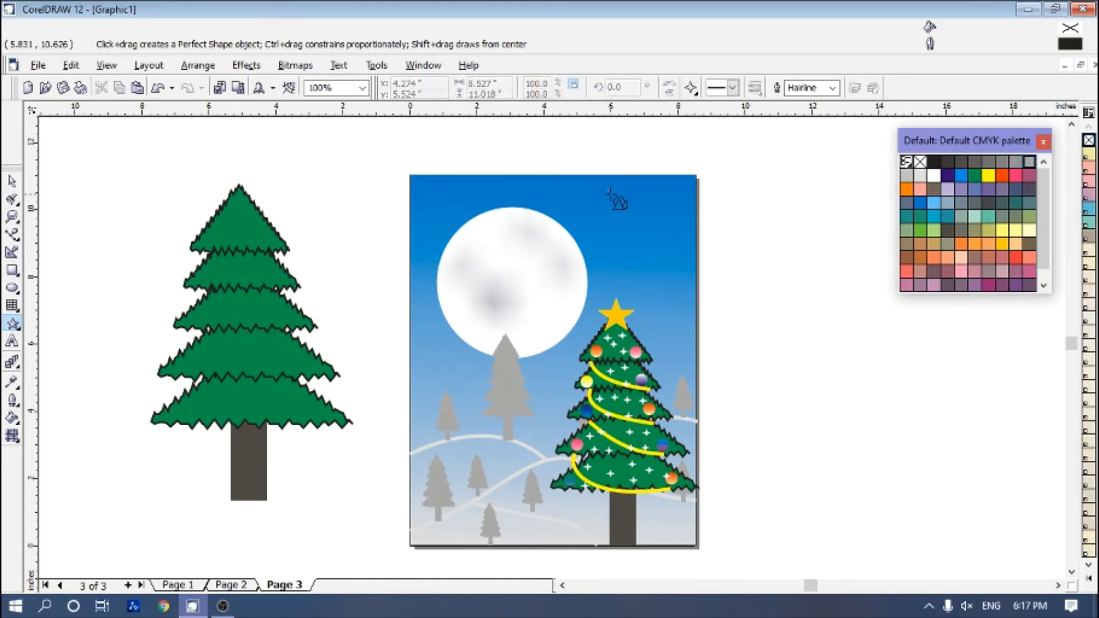
drag(609, 193, 616, 199)
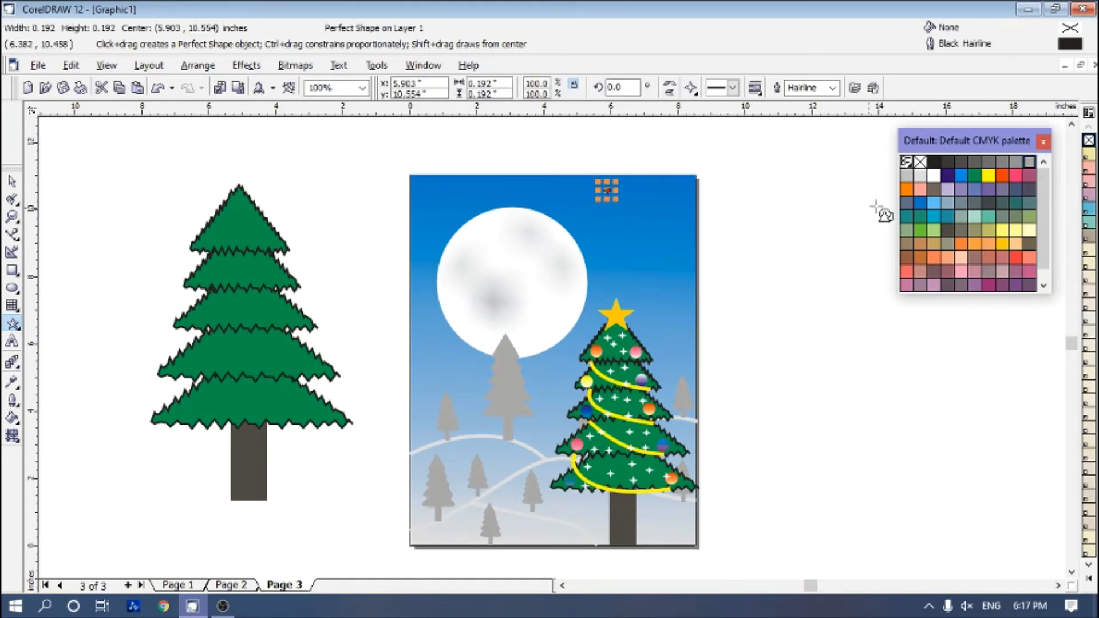
click(935, 179)
right_click(934, 179)
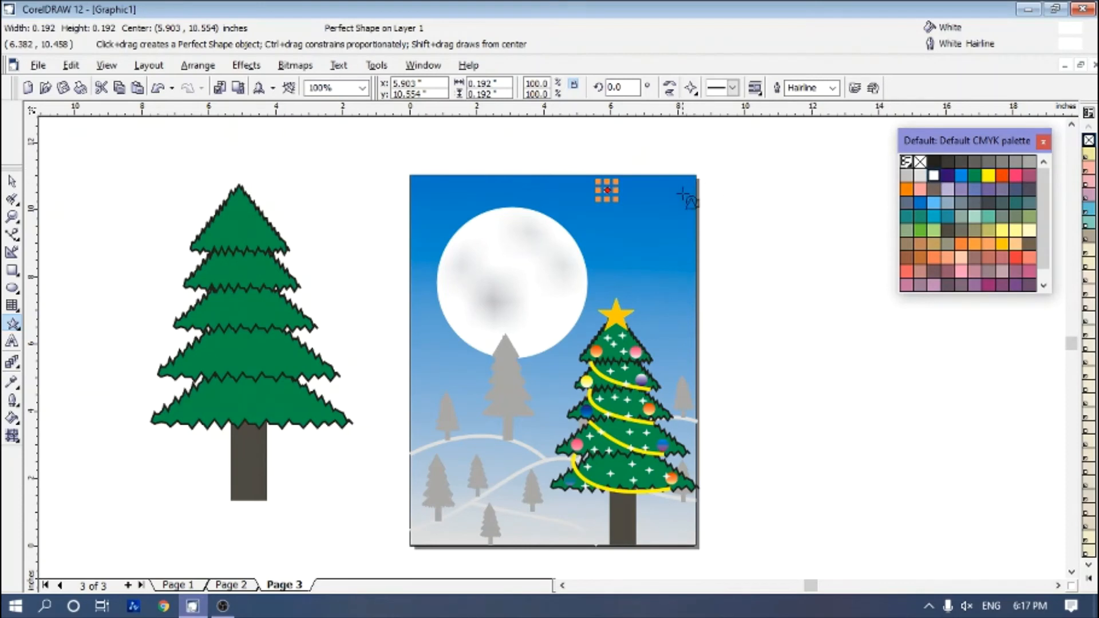
Duplicate the white star and nudge the copy to the upper left of the original, near the sky's top edge
click(12, 182)
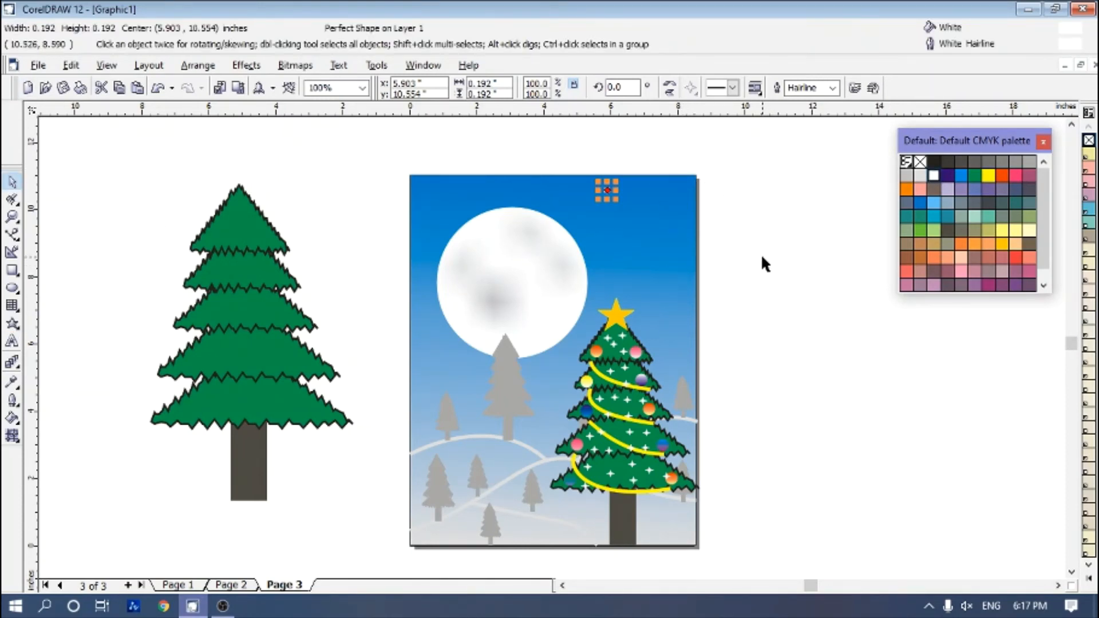
key(Left)
key(Left)
key(Left)
key(Up)
key(Up)
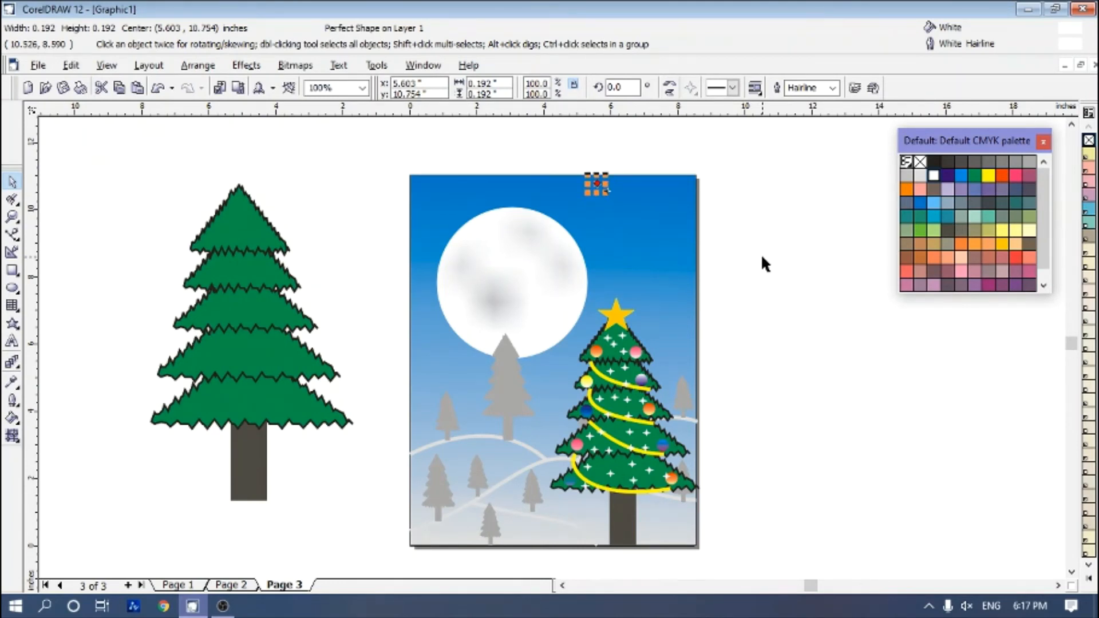
key(Left)
key(Up)
key(Up)
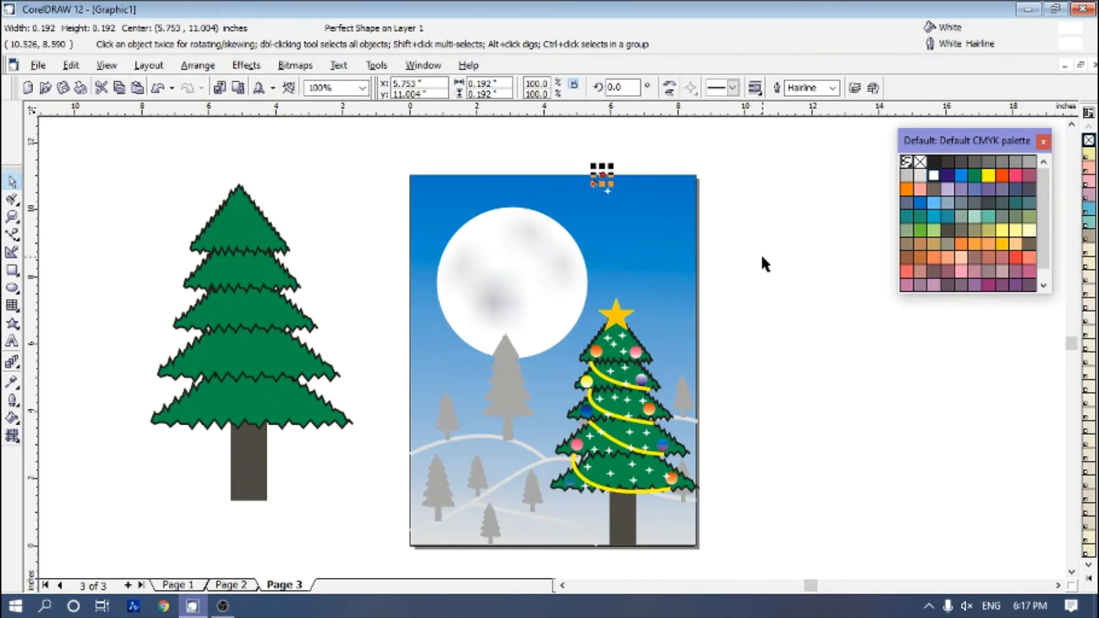
key(Left)
key(Left)
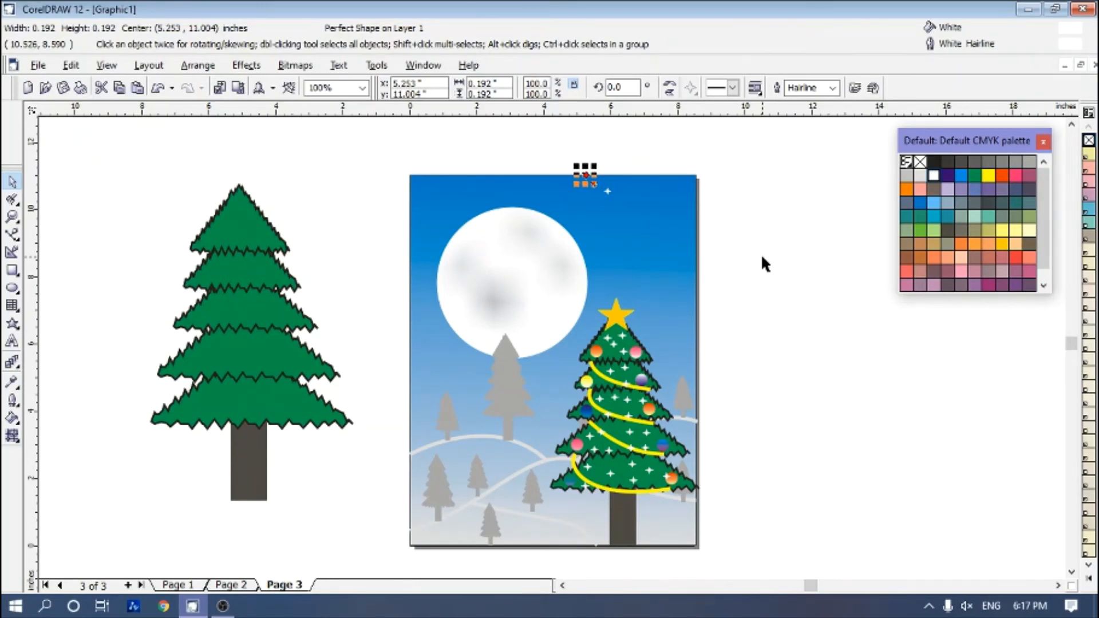
key(Left)
key(Down)
key(Down)
Duplicate the white star three more times, spacing the copies leftward in a gently descending row to just above the moon
key(ctrl+d)
key(ctrl+d)
key(ctrl+d)
key(Left)
key(Left)
key(Left)
key(Left)
key(Left)
key(Left)
key(Left)
key(Left)
key(Left)
key(Left)
key(Left)
key(Left)
key(Left)
key(Left)
key(Down)
key(Down)
key(Down)
key(Down)
key(Down)
key(Down)
key(Down)
key(Down)
key(Down)
key(Down)
key(Down)
key(Down)
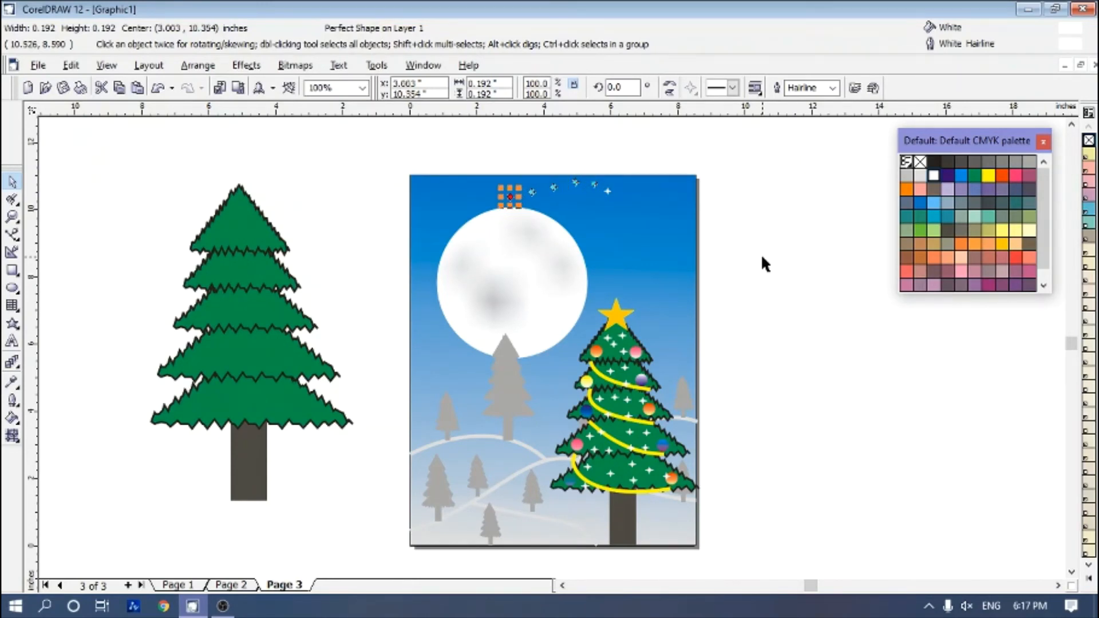
Duplicate the white star repeatedly and nudge the copies apart, scattering them across the sky from the page's upper-left corner to just above the moon
key(ctrl+d)
key(ctrl+d)
key(ctrl+d)
key(Left)
key(Left)
key(Left)
key(Left)
key(Left)
key(Left)
key(Left)
key(Left)
key(Left)
key(Left)
key(Left)
key(Left)
key(Left)
key(Left)
key(Left)
key(Left)
key(Right)
key(Right)
key(Right)
key(Right)
key(Right)
key(Right)
key(Right)
key(Right)
key(Right)
key(Right)
key(Right)
key(Right)
key(Right)
key(Right)
key(Right)
key(ctrl+d)
key(ctrl+d)
key(ctrl+d)
key(Right)
key(Right)
key(Right)
key(Right)
key(Right)
key(Right)
key(Right)
key(Right)
key(Right)
key(Right)
key(Right)
key(Right)
key(Right)
key(Right)
key(Right)
key(Right)
key(Right)
key(Right)
key(Right)
key(Right)
key(ctrl+d)
key(ctrl+d)
key(ctrl+d)
key(ctrl+d)
key(ctrl+d)
key(ctrl+d)
key(ctrl+d)
key(Right)
key(Right)
key(Right)
key(Right)
key(Right)
key(Right)
key(Right)
key(Right)
key(Right)
key(Right)
key(Right)
key(Right)
key(Right)
key(Right)
key(Right)
key(Right)
key(Right)
key(Right)
key(Right)
key(Right)
key(Down)
key(Down)
key(Down)
key(Down)
key(Down)
key(Down)
key(Down)
key(Down)
key(Down)
key(Down)
key(Down)
key(Down)
key(Down)
key(Down)
key(Down)
key(Down)
key(Down)
key(Down)
key(Down)
key(Down)
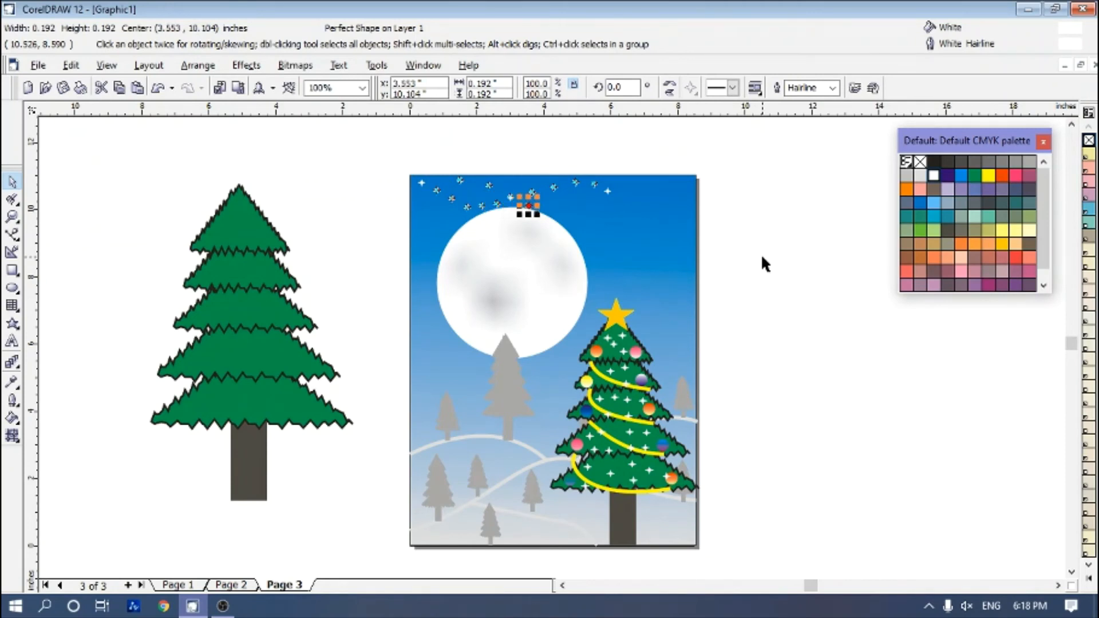
Duplicate the white star repeatedly and nudge the copies apart, scattering them across the sky from the moon's top to the page's upper-right corner
key(ctrl+d)
key(ctrl+d)
key(ctrl+d)
key(ctrl+d)
key(Left)
key(Left)
key(Left)
key(Left)
key(Left)
key(Left)
key(Left)
key(Left)
key(Left)
key(Left)
key(Left)
key(Left)
key(Left)
key(Left)
key(Left)
key(Left)
key(Left)
key(Left)
key(Left)
key(Left)
key(Up)
key(Up)
key(Up)
key(Up)
key(Down)
key(Down)
key(d)
key(space)
key(ctrl+d)
key(ctrl+d)
key(ctrl+d)
key(ctrl+d)
key(ctrl+d)
key(Down)
key(Down)
key(Down)
key(Down)
key(Down)
key(Down)
key(Down)
key(Down)
key(Down)
key(Down)
key(Down)
key(Down)
key(Down)
key(Down)
key(Down)
key(Down)
key(Down)
key(Down)
key(Down)
key(Down)
key(Left)
key(Left)
key(Left)
key(Left)
key(Left)
key(Left)
key(Left)
key(Left)
key(Left)
key(Left)
key(Left)
key(Left)
key(Left)
key(Left)
key(Left)
key(Left)
key(Left)
key(Left)
key(Left)
key(Left)
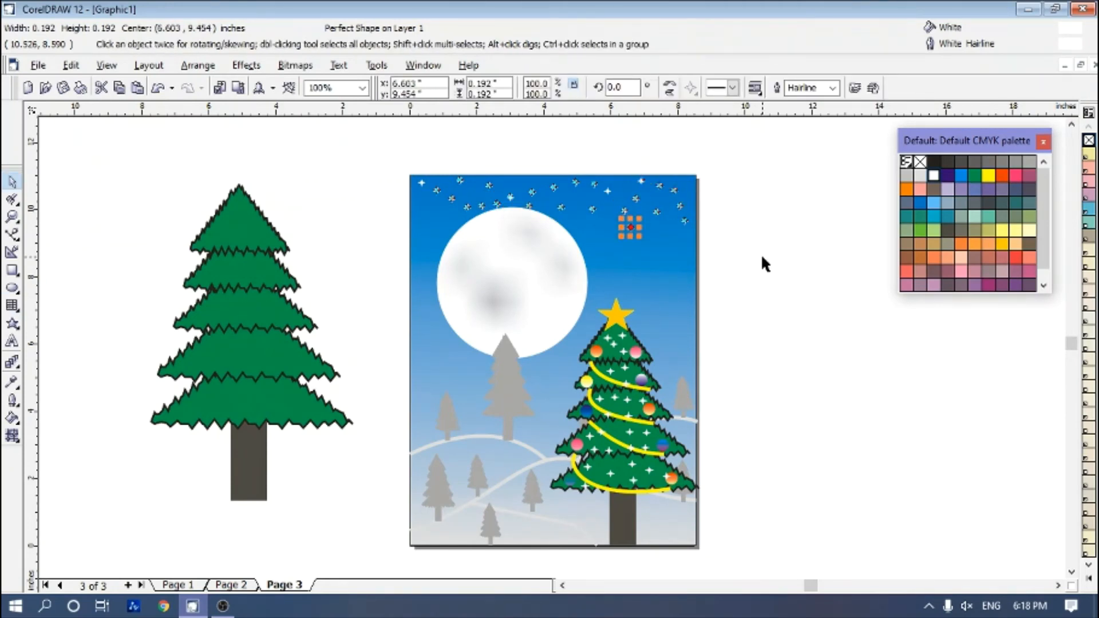
Duplicate more white stars and spread them down the sky on both sides of the moon and around the Christmas tree's top
key(ctrl+d)
key(ctrl+d)
key(ctrl+d)
key(ctrl+d)
key(ctrl+d)
key(Left)
key(Left)
key(Left)
key(Left)
key(Left)
key(Left)
key(Left)
key(Left)
key(Left)
key(Left)
key(Left)
key(Left)
key(Left)
key(Left)
key(Left)
key(Left)
key(Left)
key(Left)
key(Left)
key(Left)
key(Down)
key(Down)
key(Down)
key(Down)
key(Down)
key(Down)
key(Down)
key(Down)
key(Down)
key(Down)
key(Down)
key(Down)
key(Down)
key(Down)
key(Down)
key(Down)
key(Down)
key(Down)
key(Down)
key(Down)
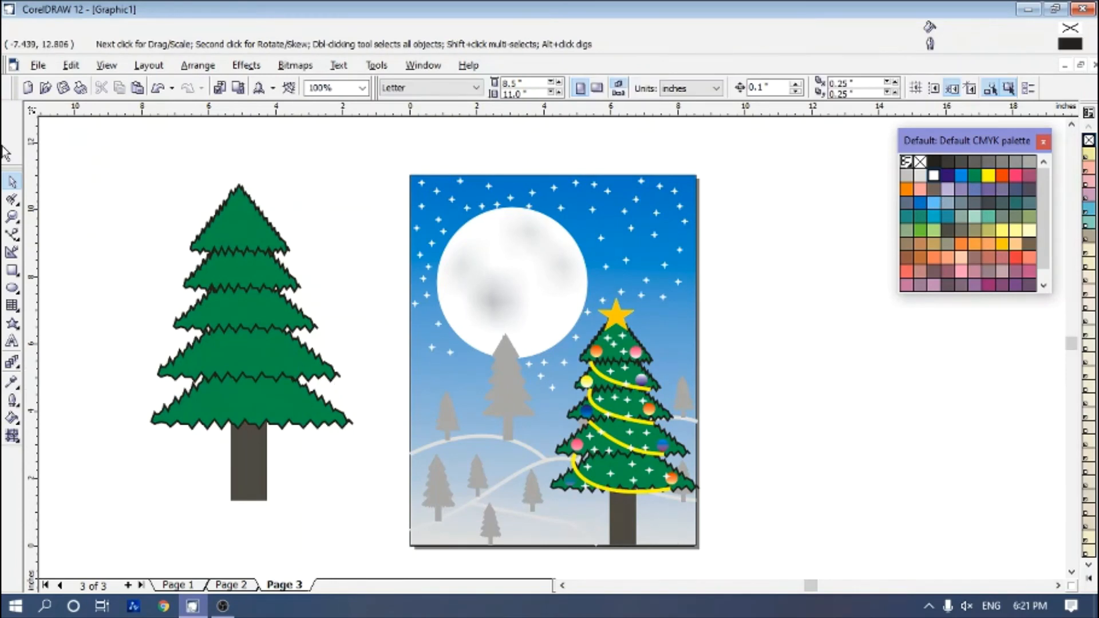
Draw a rectangle about 8.53 by 11.02 inches framing the page and set its outline width to 8.0 pt
click(13, 271)
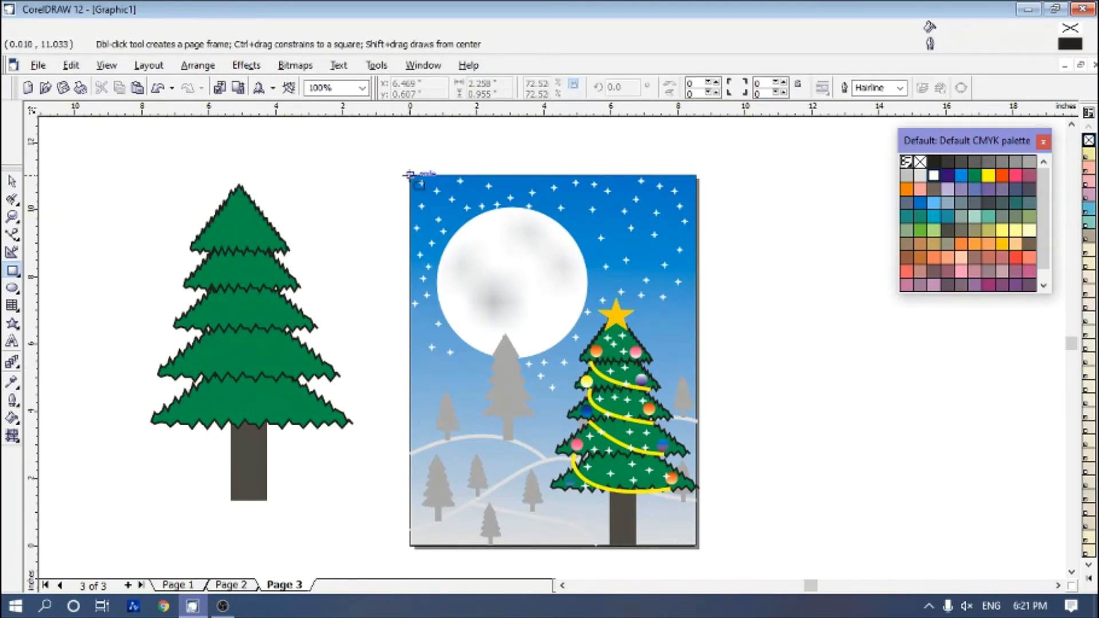
drag(410, 174, 721, 542)
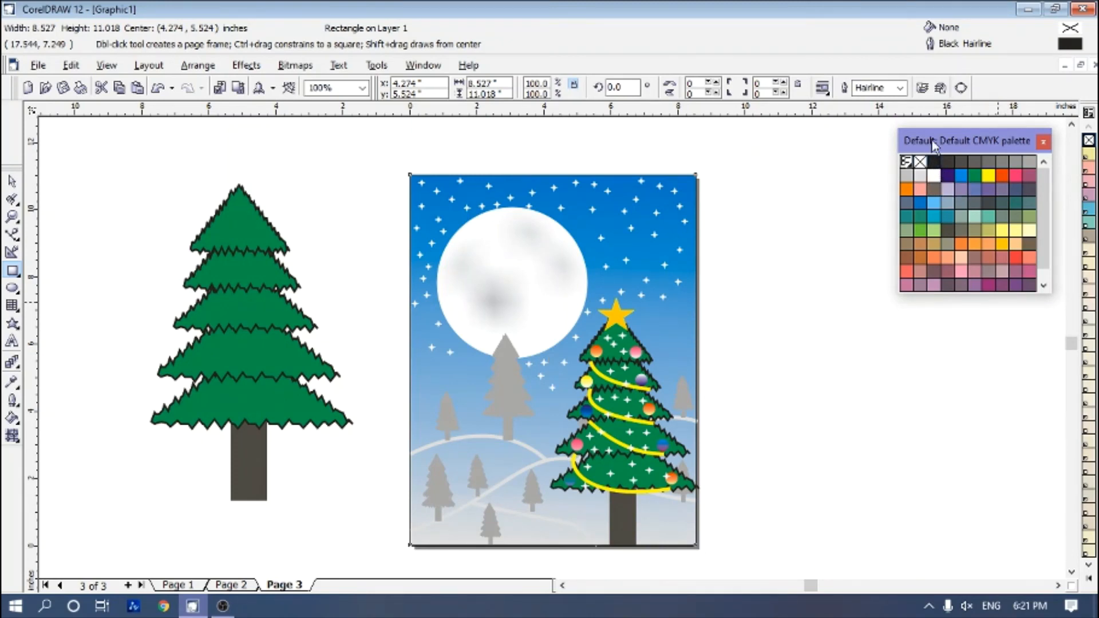
click(900, 88)
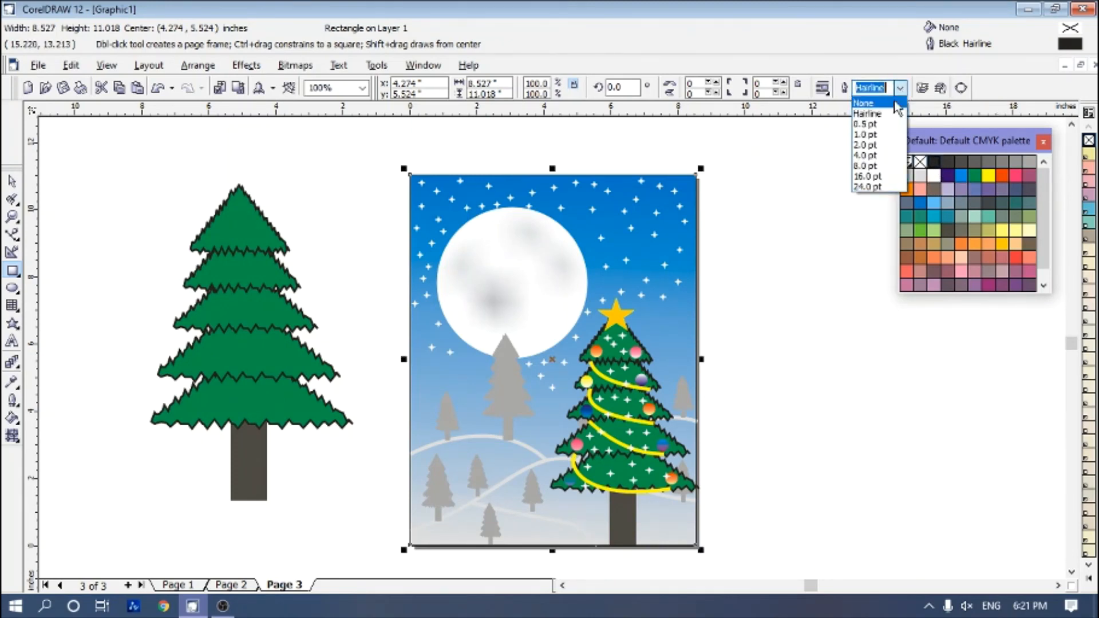
click(878, 165)
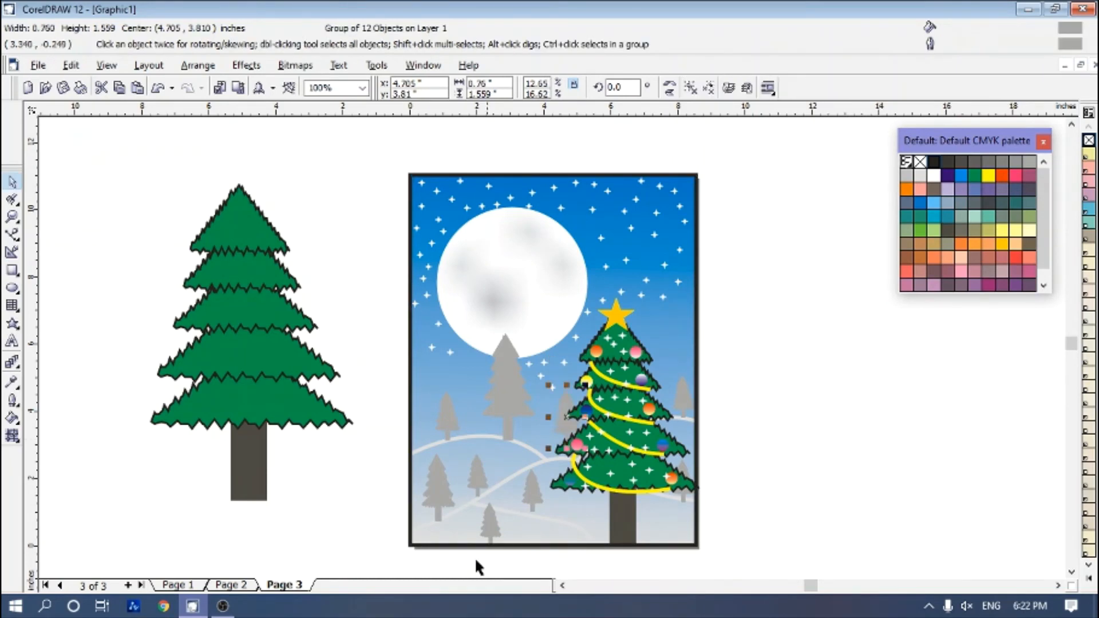
Duplicate the lowest small gray tree and nudge the copy right and slightly up, just left of the Christmas tree's trunk
click(484, 529)
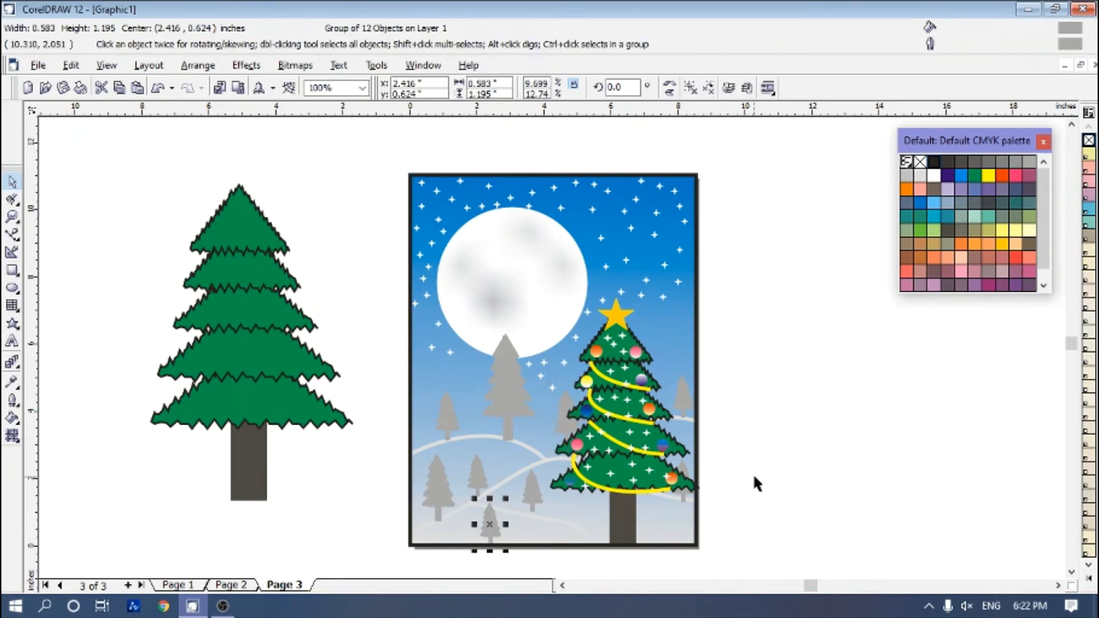
key(plus)
key(Right)
key(Right)
key(Right)
key(Right)
key(Right)
key(Right)
key(Right)
key(Right)
key(Right)
key(Right)
key(Right)
key(Right)
key(Right)
key(Right)
key(Right)
key(Right)
key(Right)
key(Right)
key(Right)
key(Right)
key(Up)
key(Up)
key(Up)
key(Up)
key(Right)
key(Right)
key(Right)
key(Right)
key(Right)
key(Right)
key(Right)
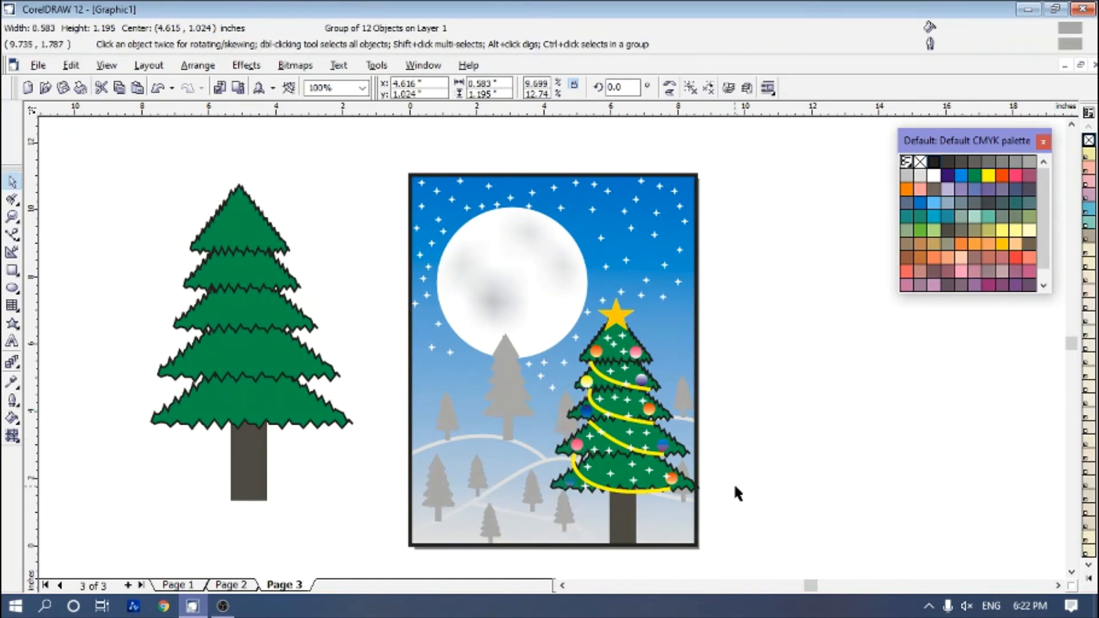
Duplicate the lowest small gray tree and place the copy to the right of the Christmas tree's trunk, near the page's lower-right corner
click(490, 524)
key(plus)
drag(481, 530, 662, 523)
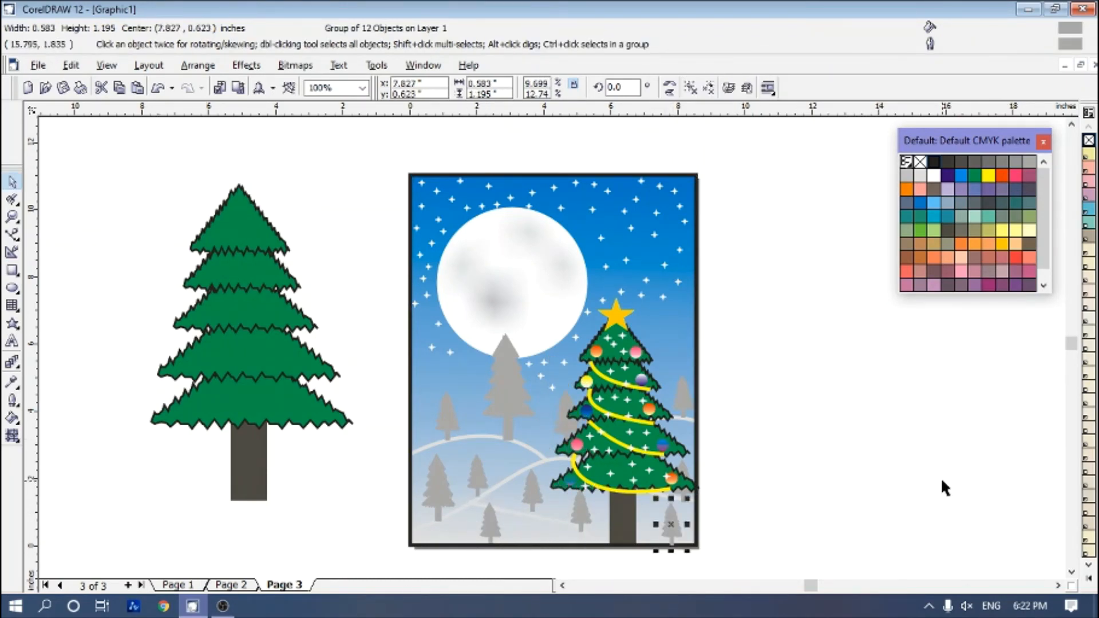
click(940, 476)
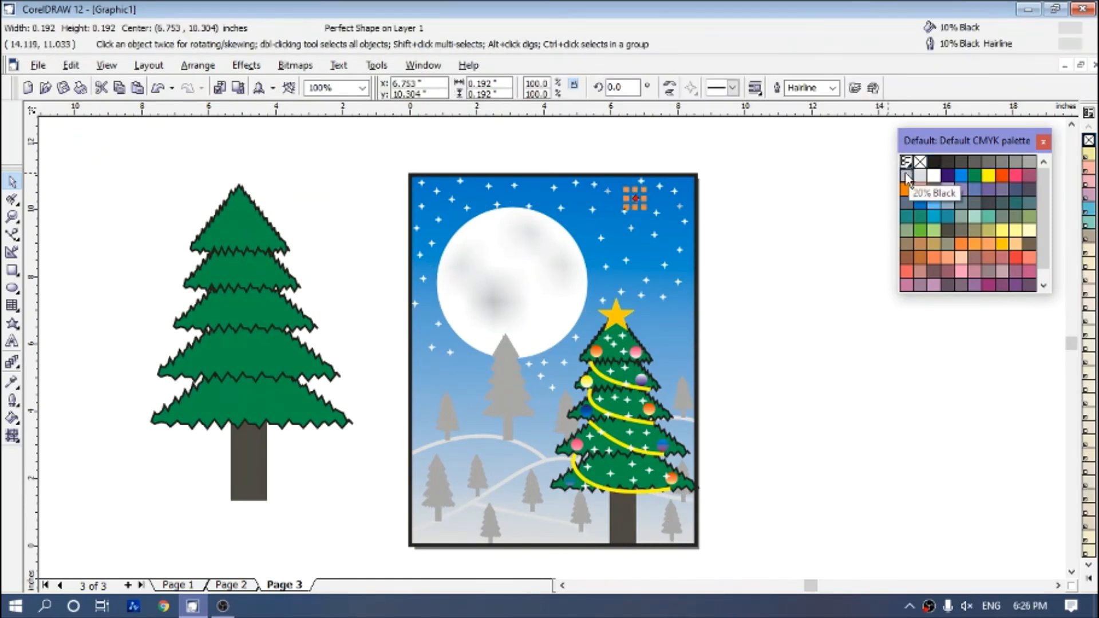
Recolor two stars near the top of the sky, right of the moon's peak, with 20% Black fill and outline
click(906, 175)
right_click(906, 176)
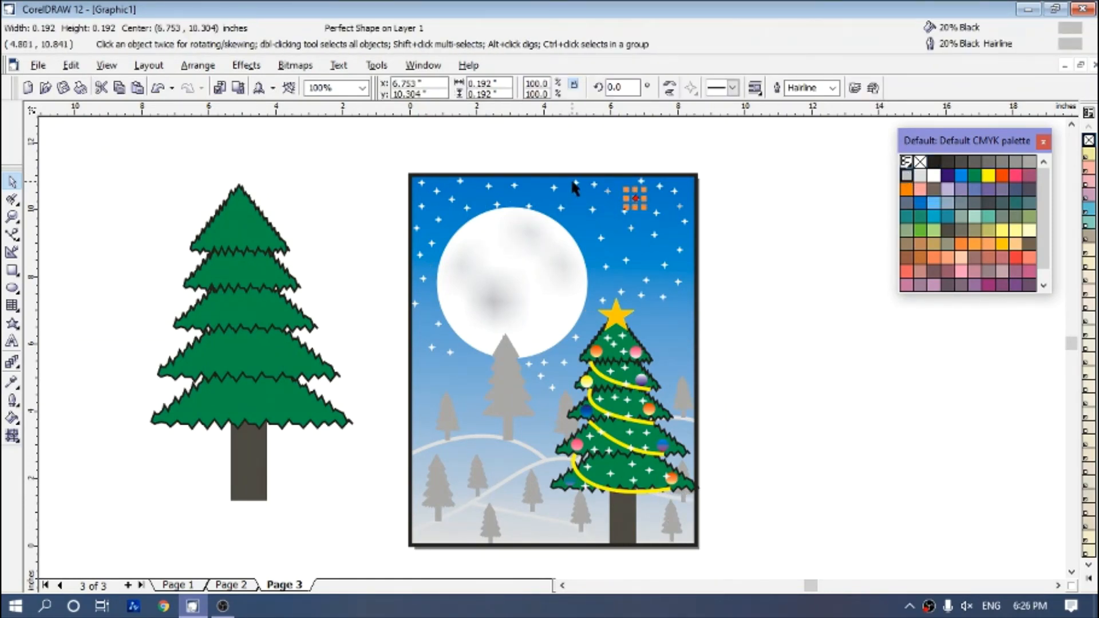
click(554, 186)
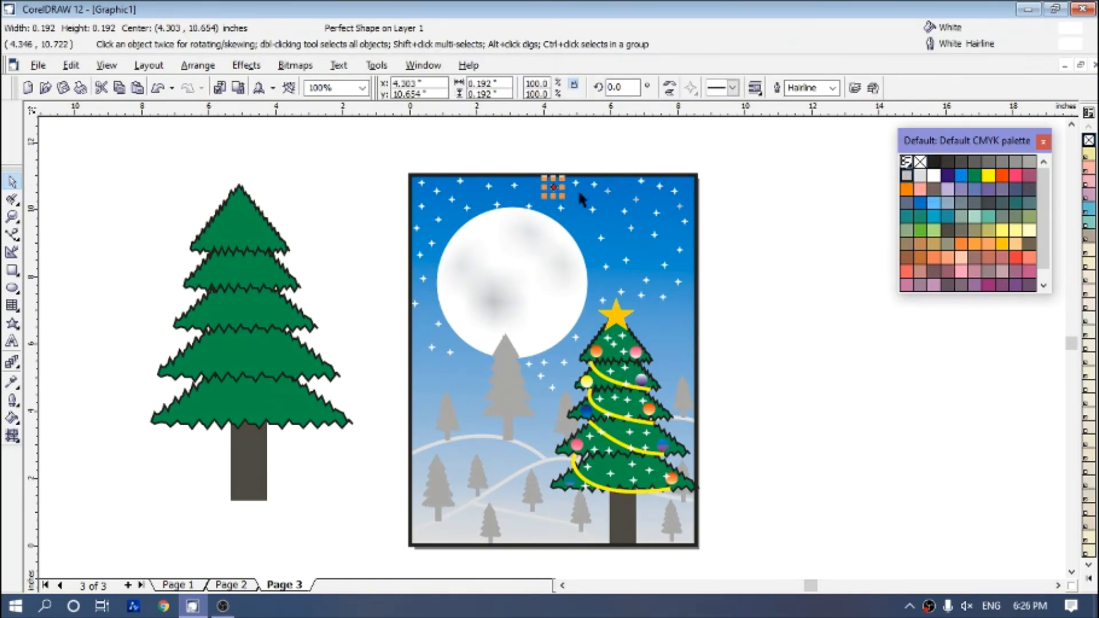
click(906, 176)
right_click(906, 176)
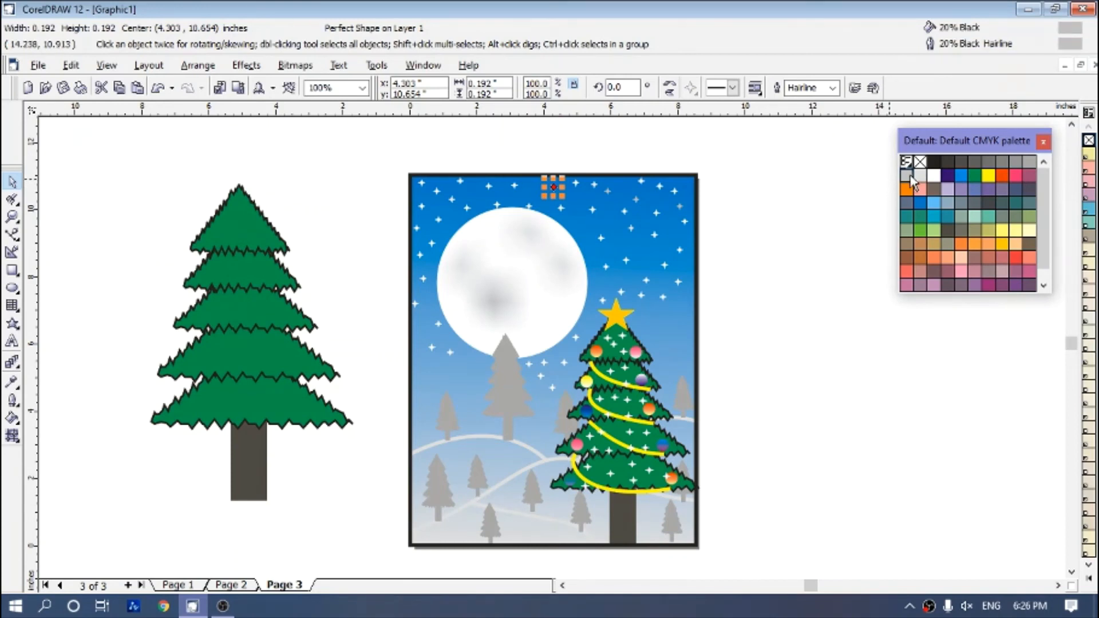
click(751, 309)
click(641, 294)
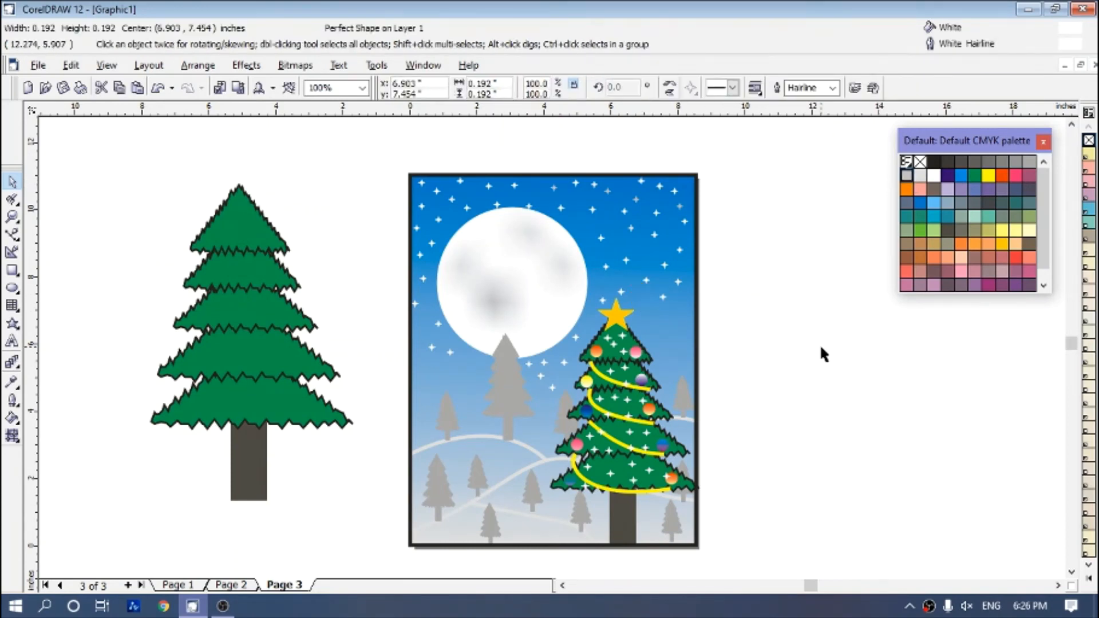
Deselect everything and show the finished Christmas scene in full-screen preview
click(821, 348)
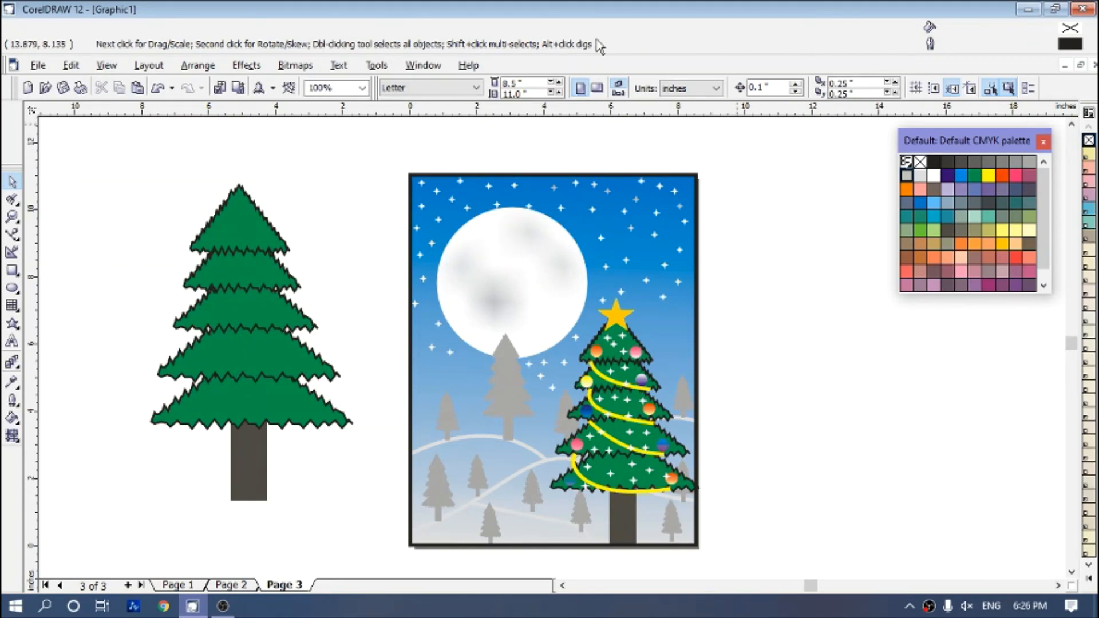
click(107, 65)
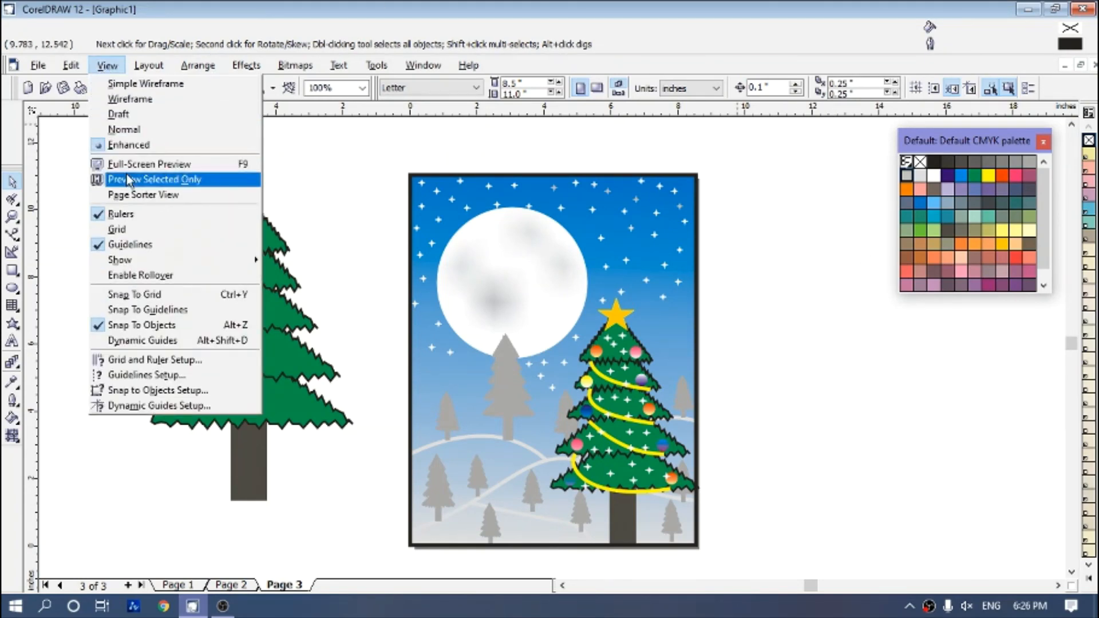
click(128, 164)
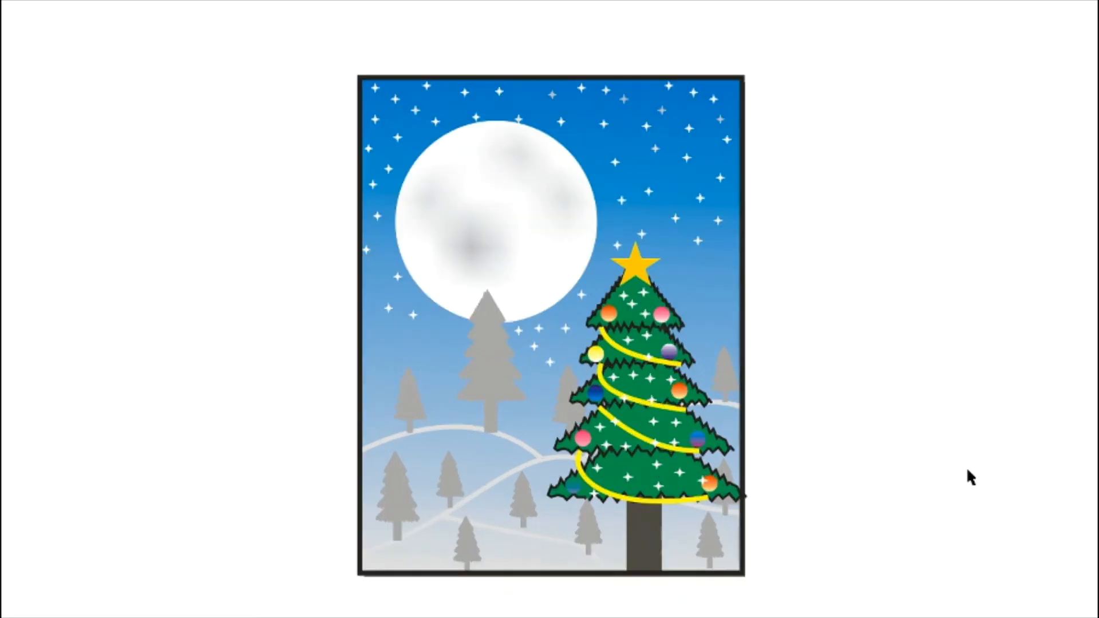